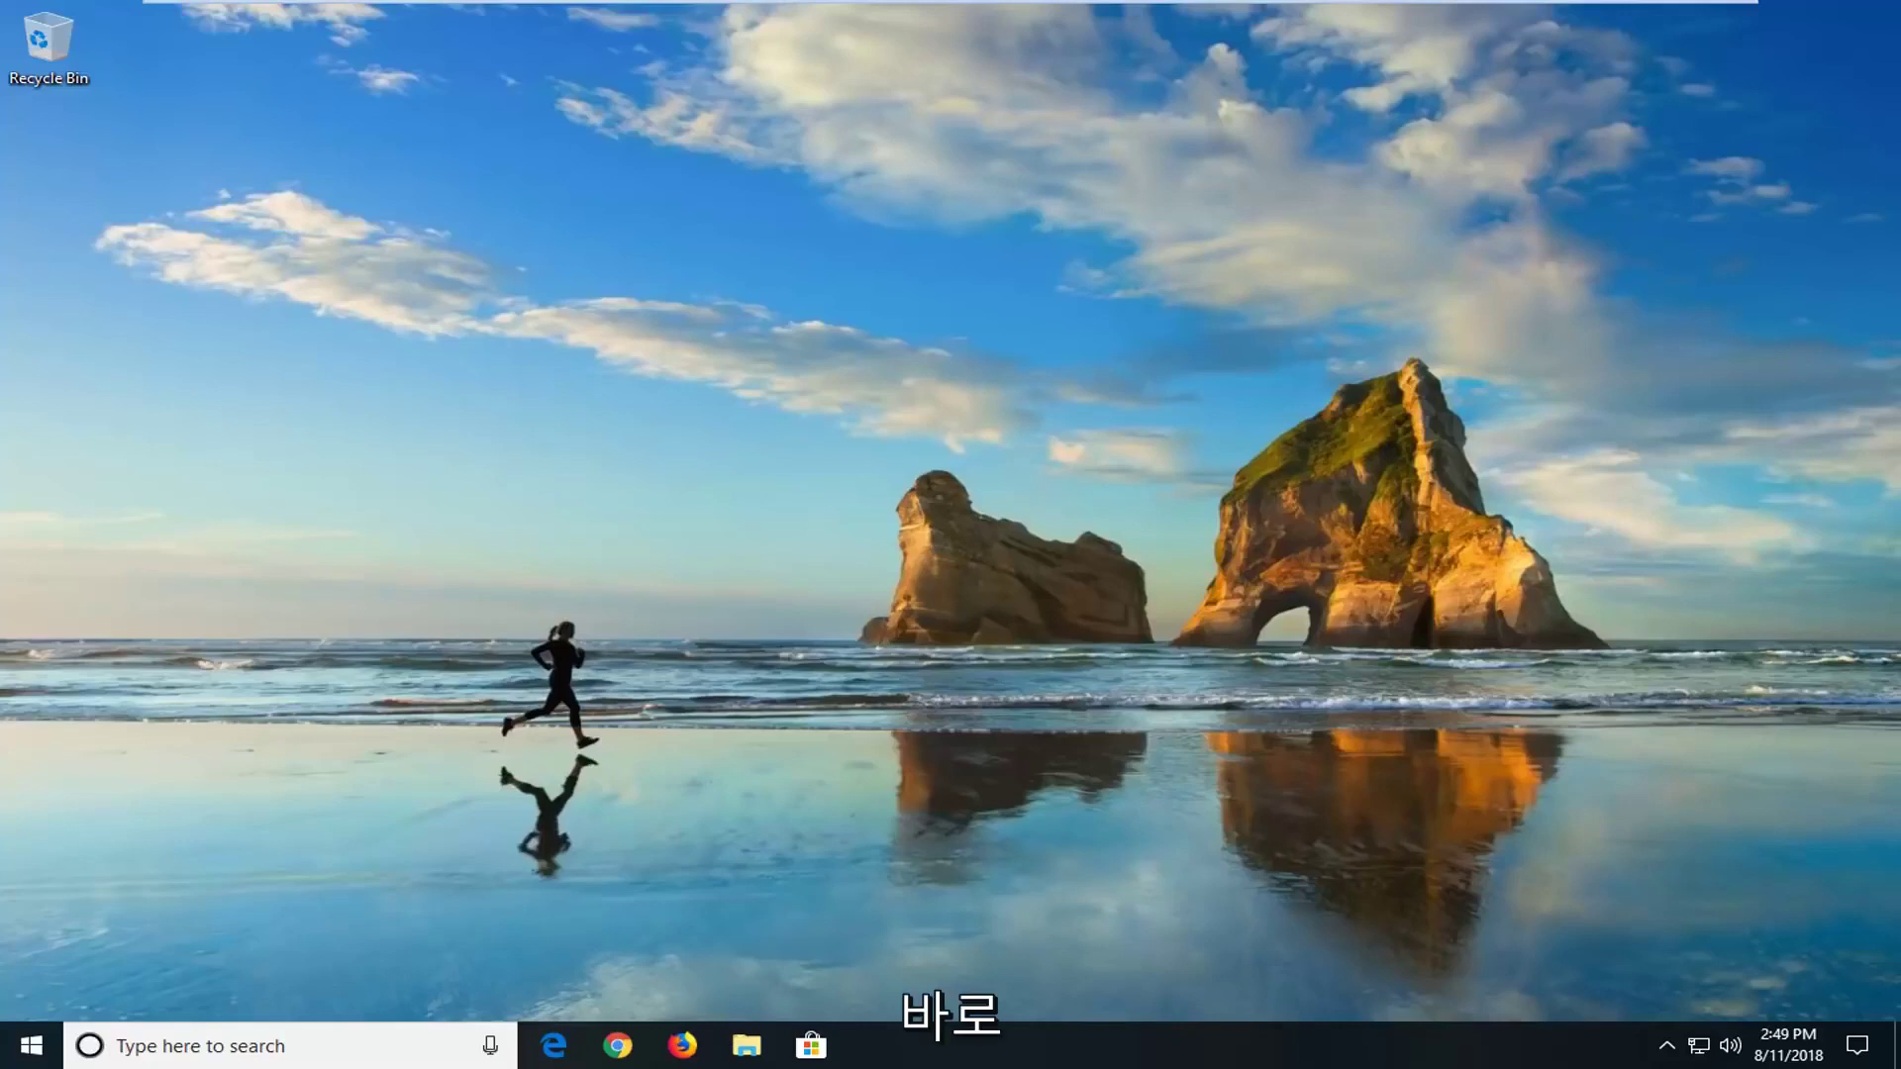
# Launch Command Prompt as administrator from a Start menu search for cmd
pyautogui.click(31, 1046)
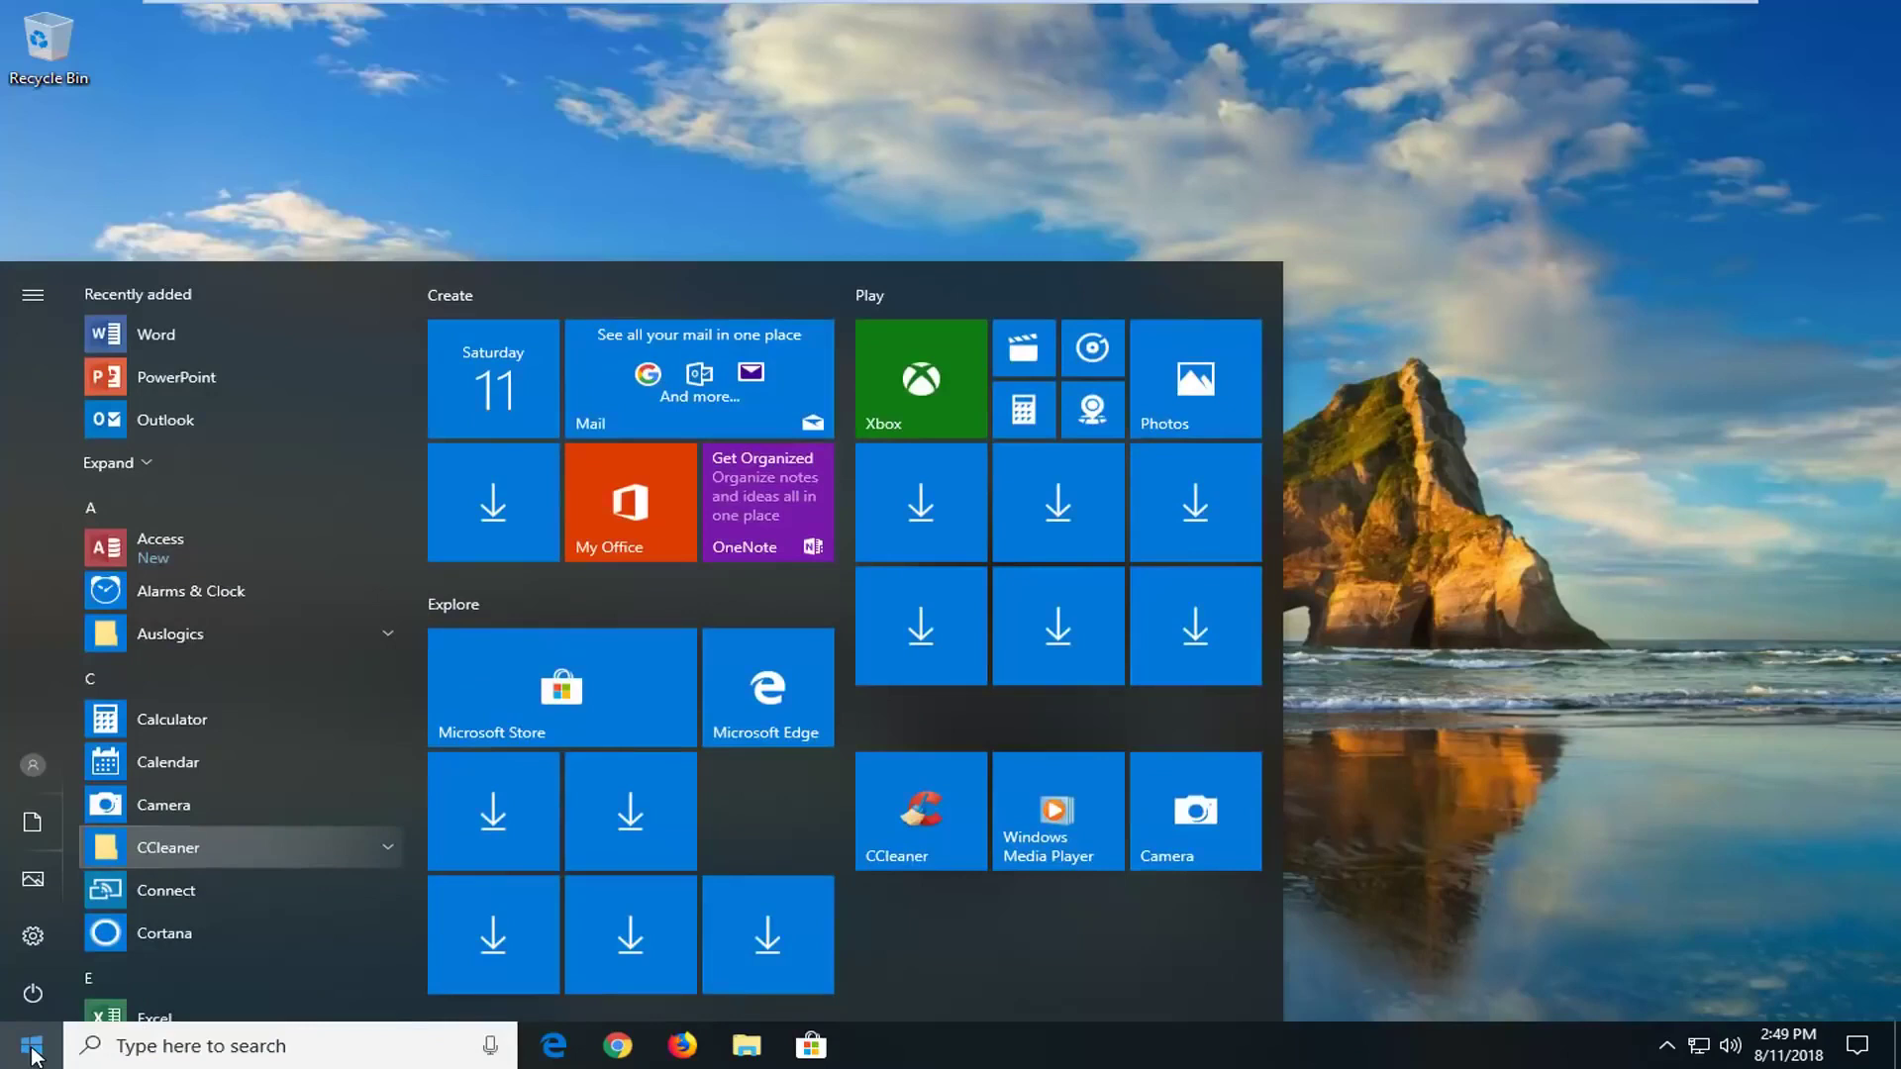
pyautogui.write('cmd')
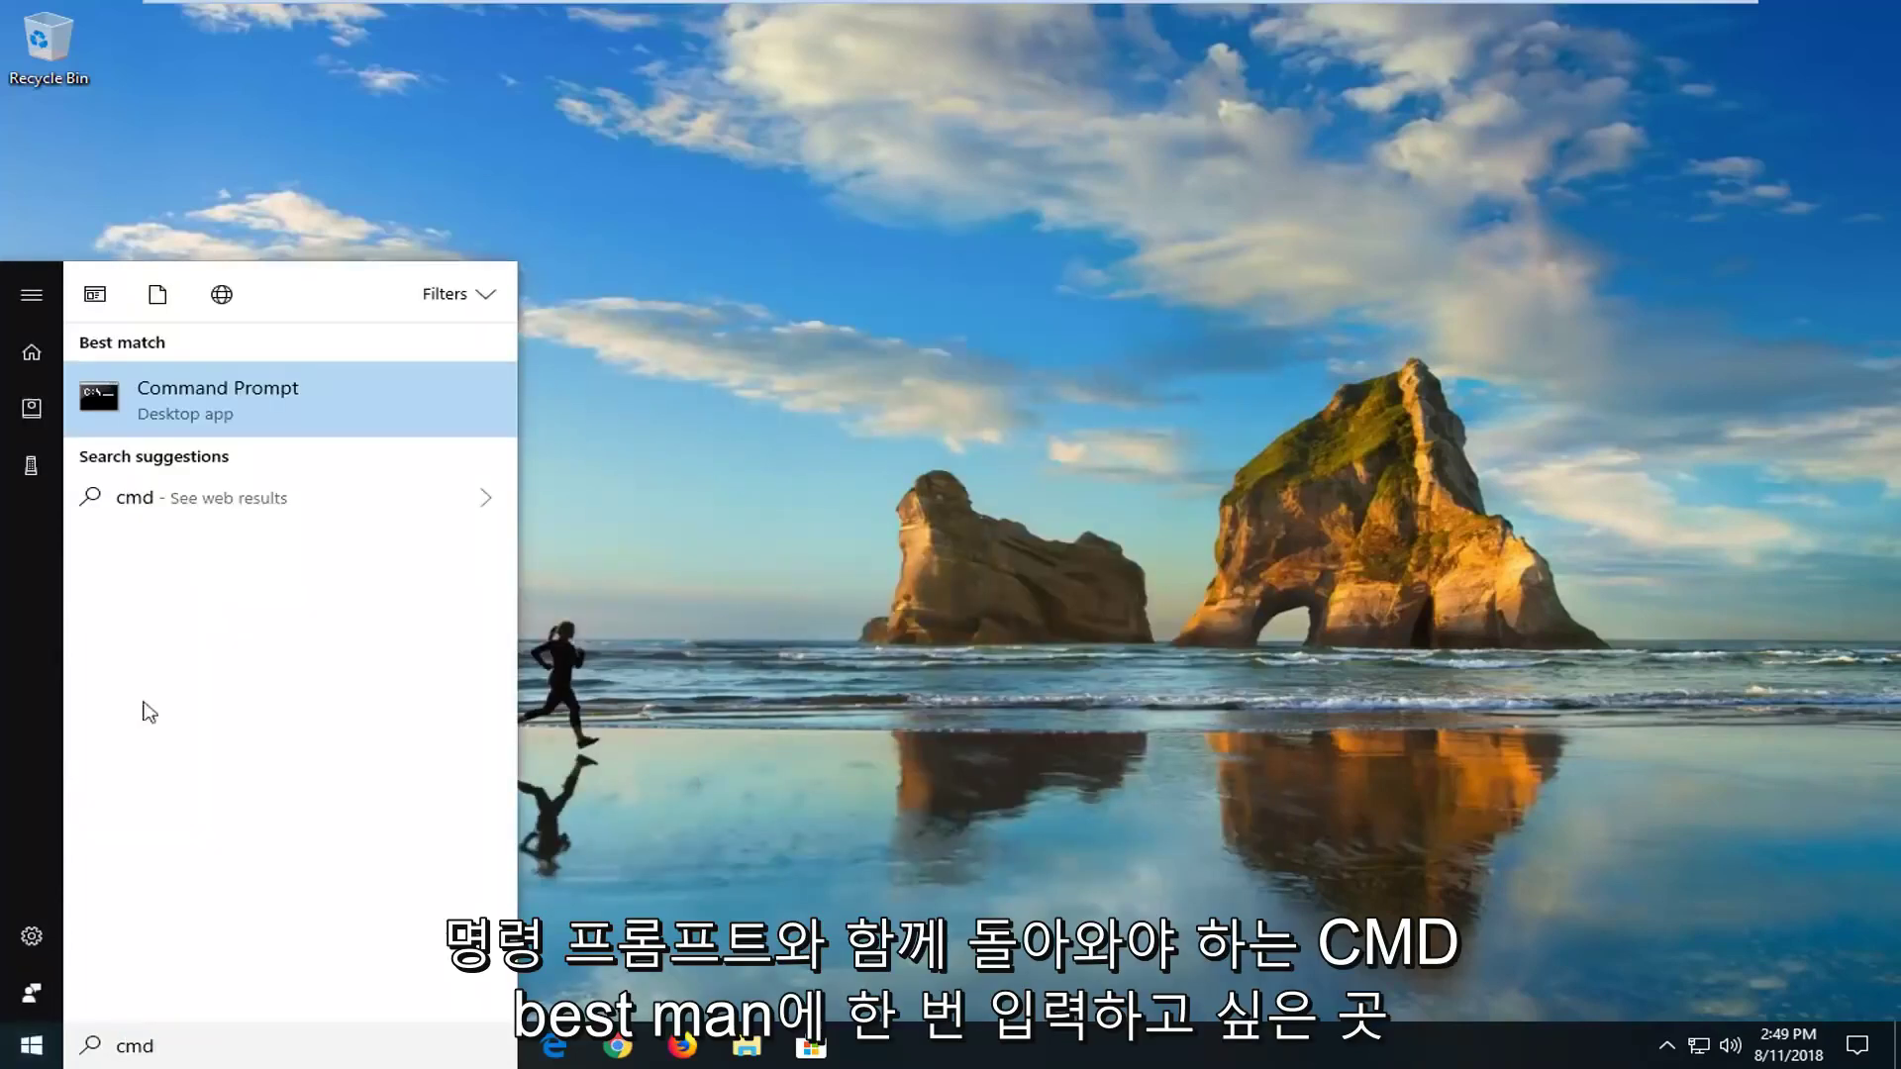
pyautogui.rightClick(258, 406)
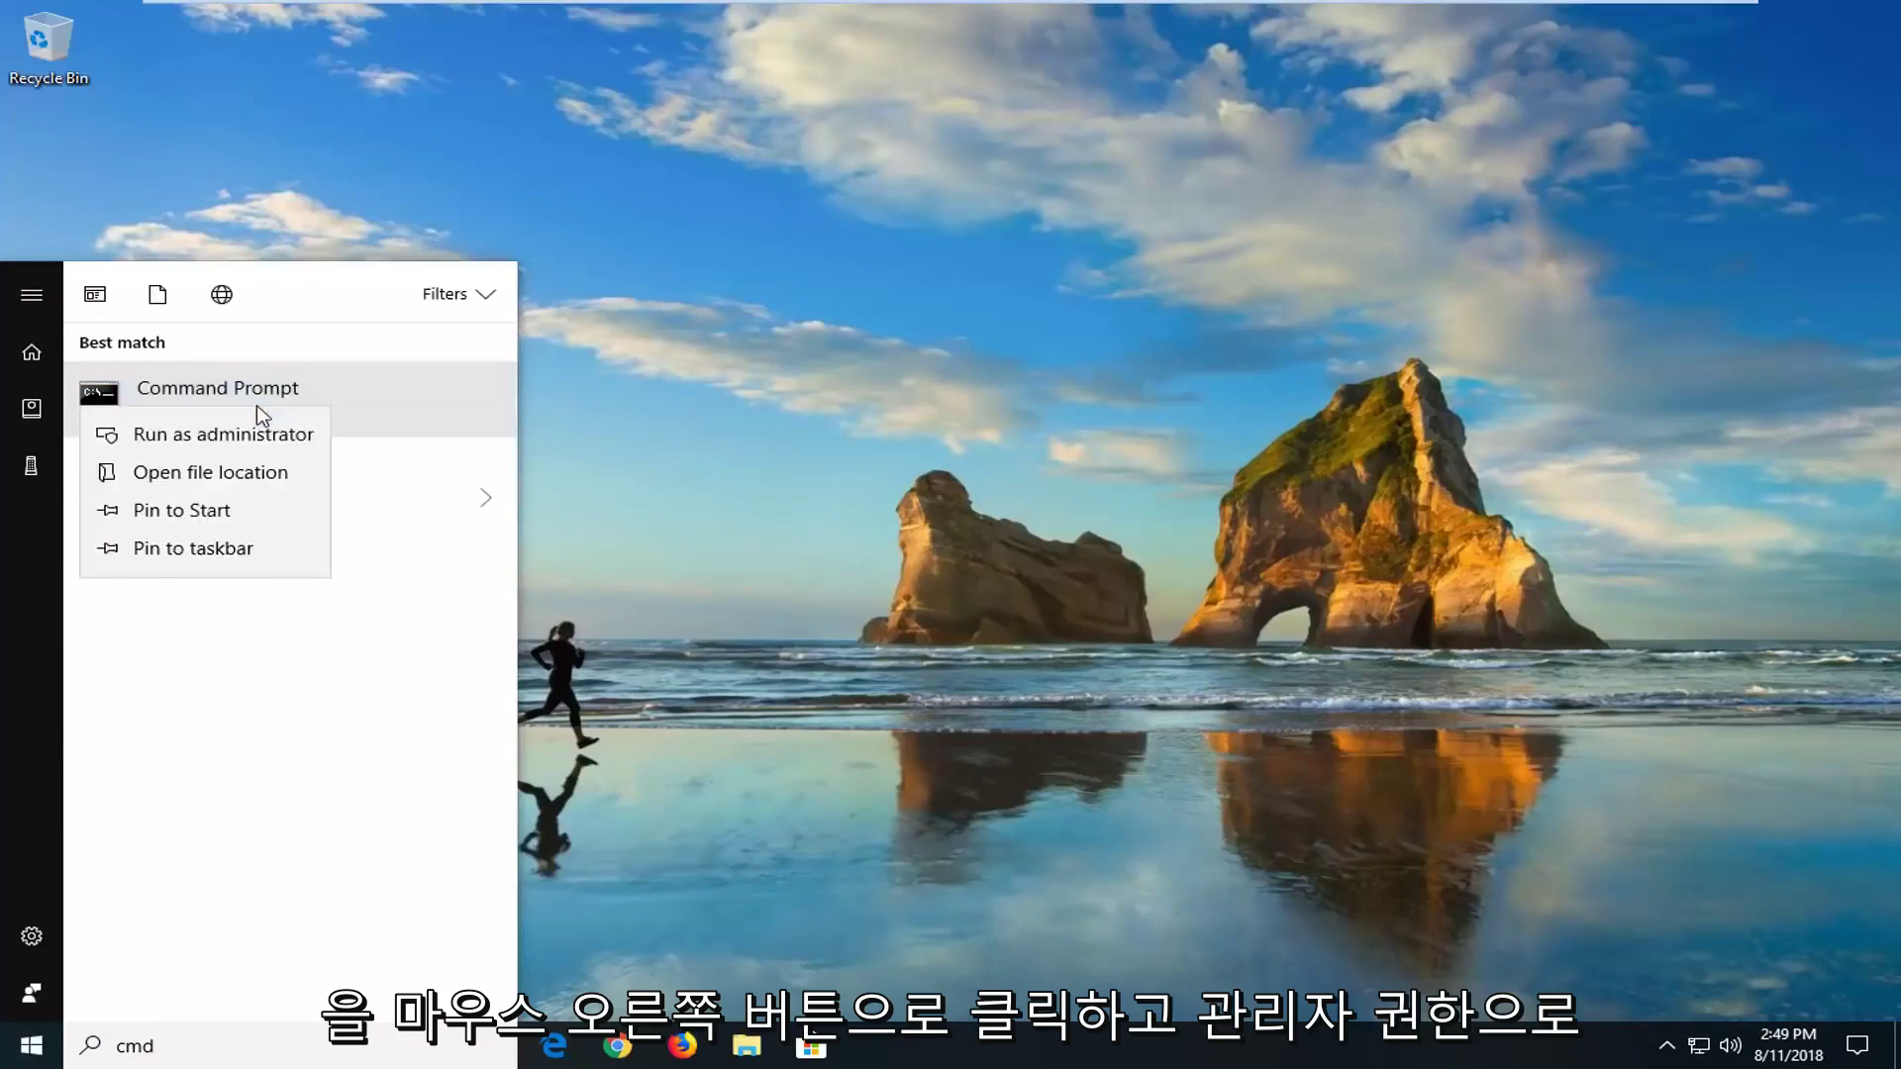
pyautogui.click(209, 436)
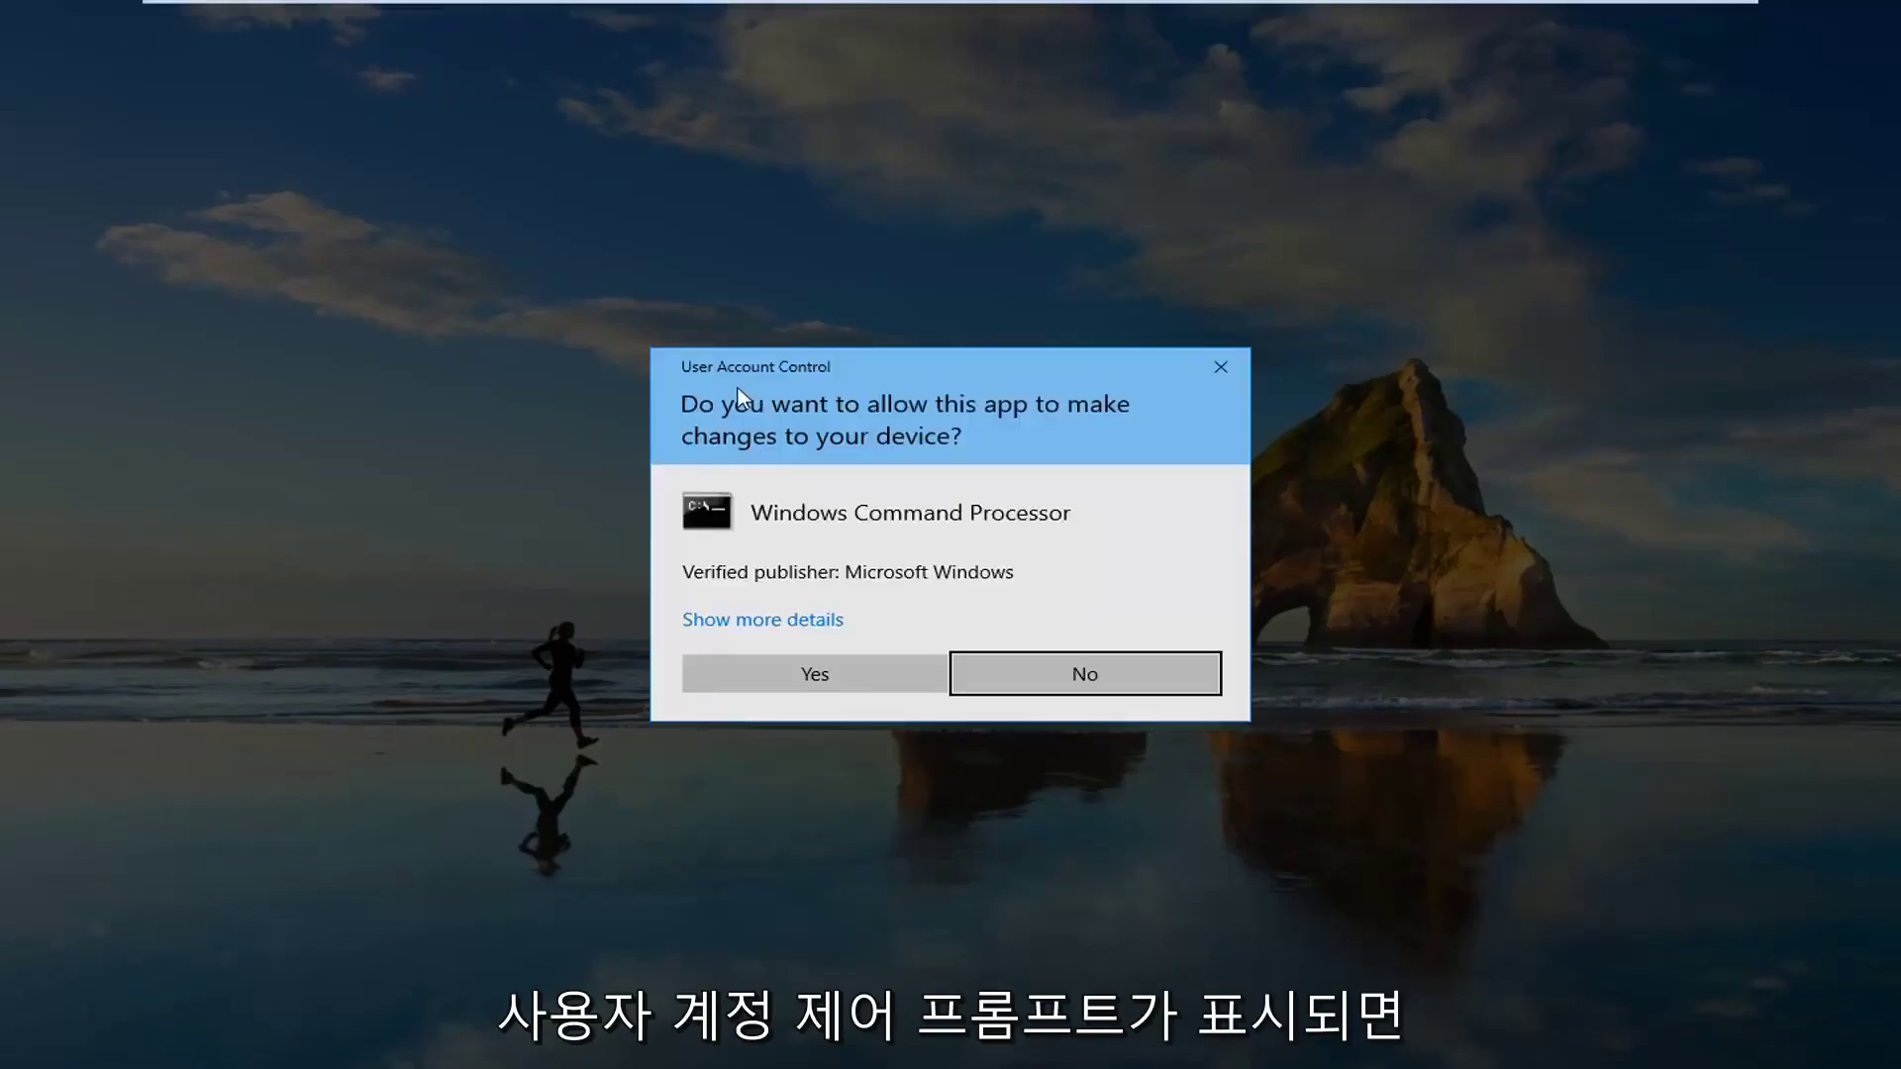
# Approve elevation, run slmgr -rearm, and dismiss its 0xC004D302 error message
pyautogui.click(814, 673)
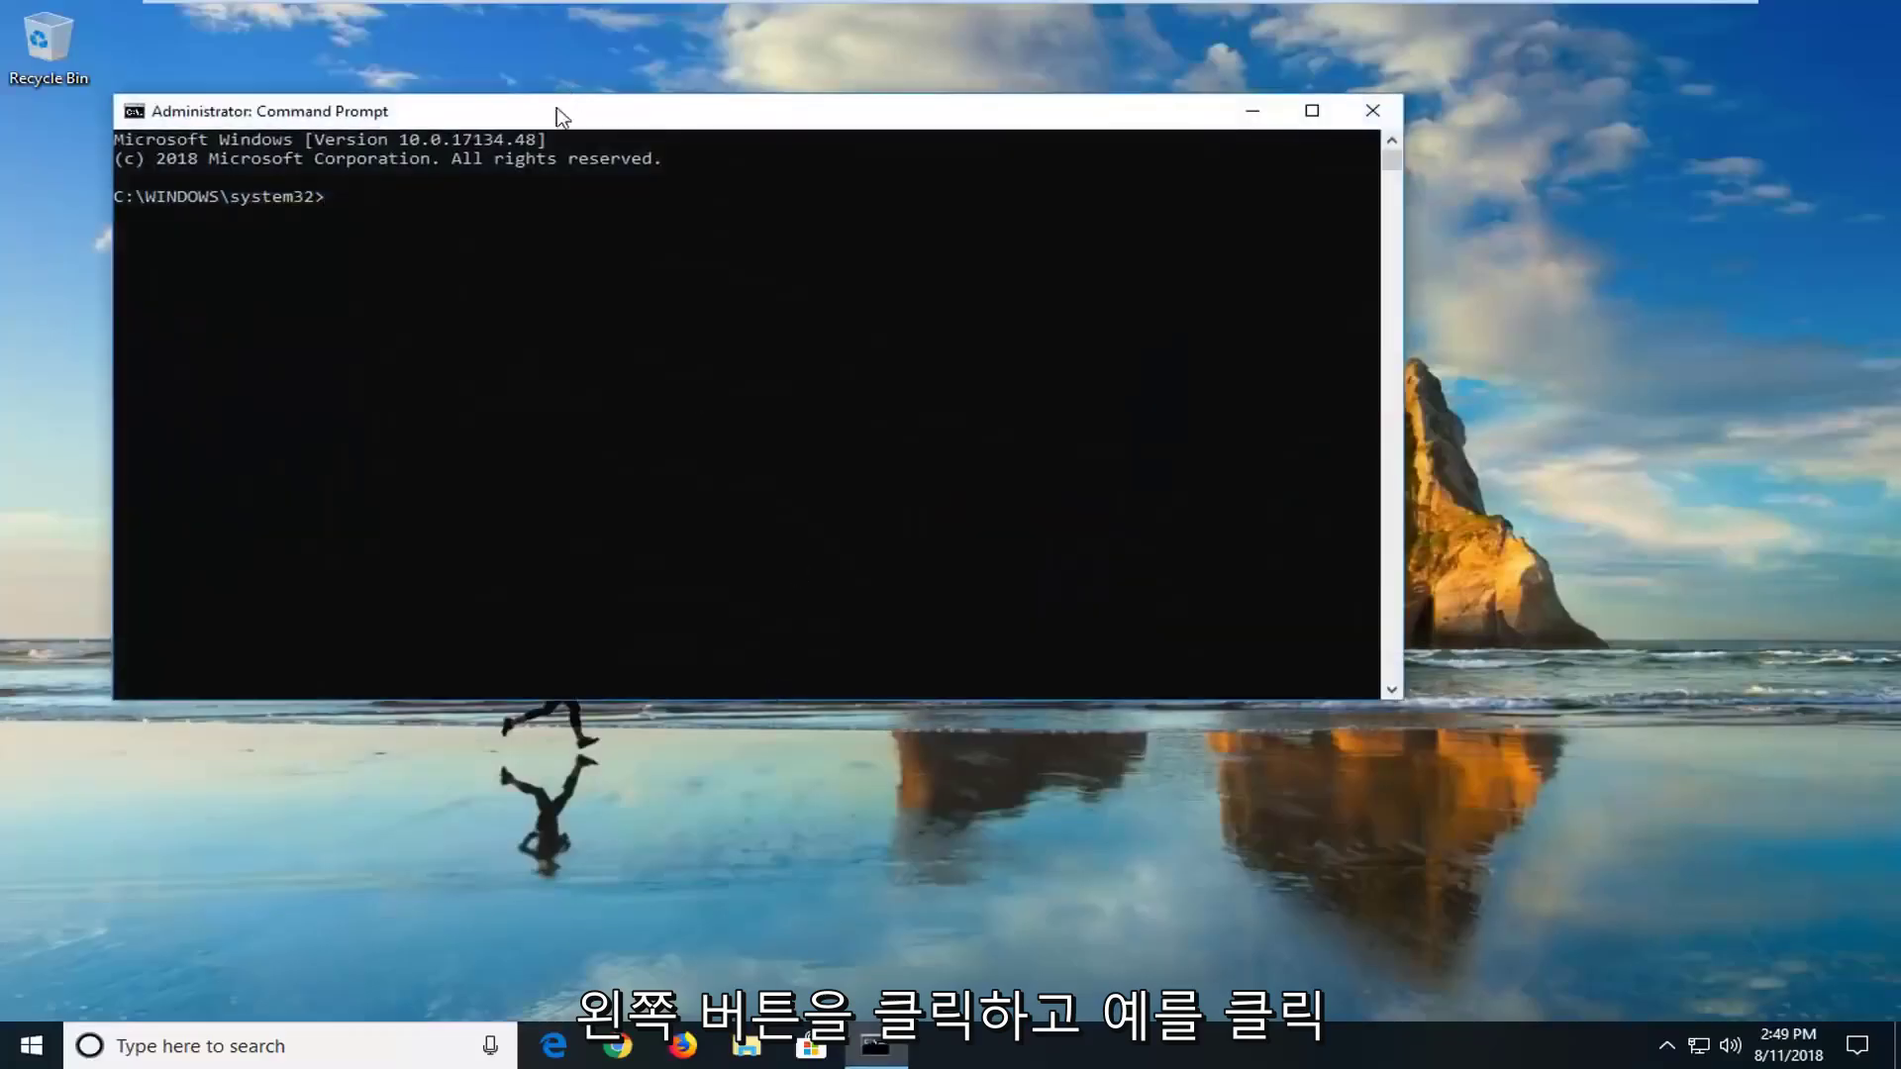
pyautogui.moveTo(566, 116); pyautogui.dragTo(780, 194)
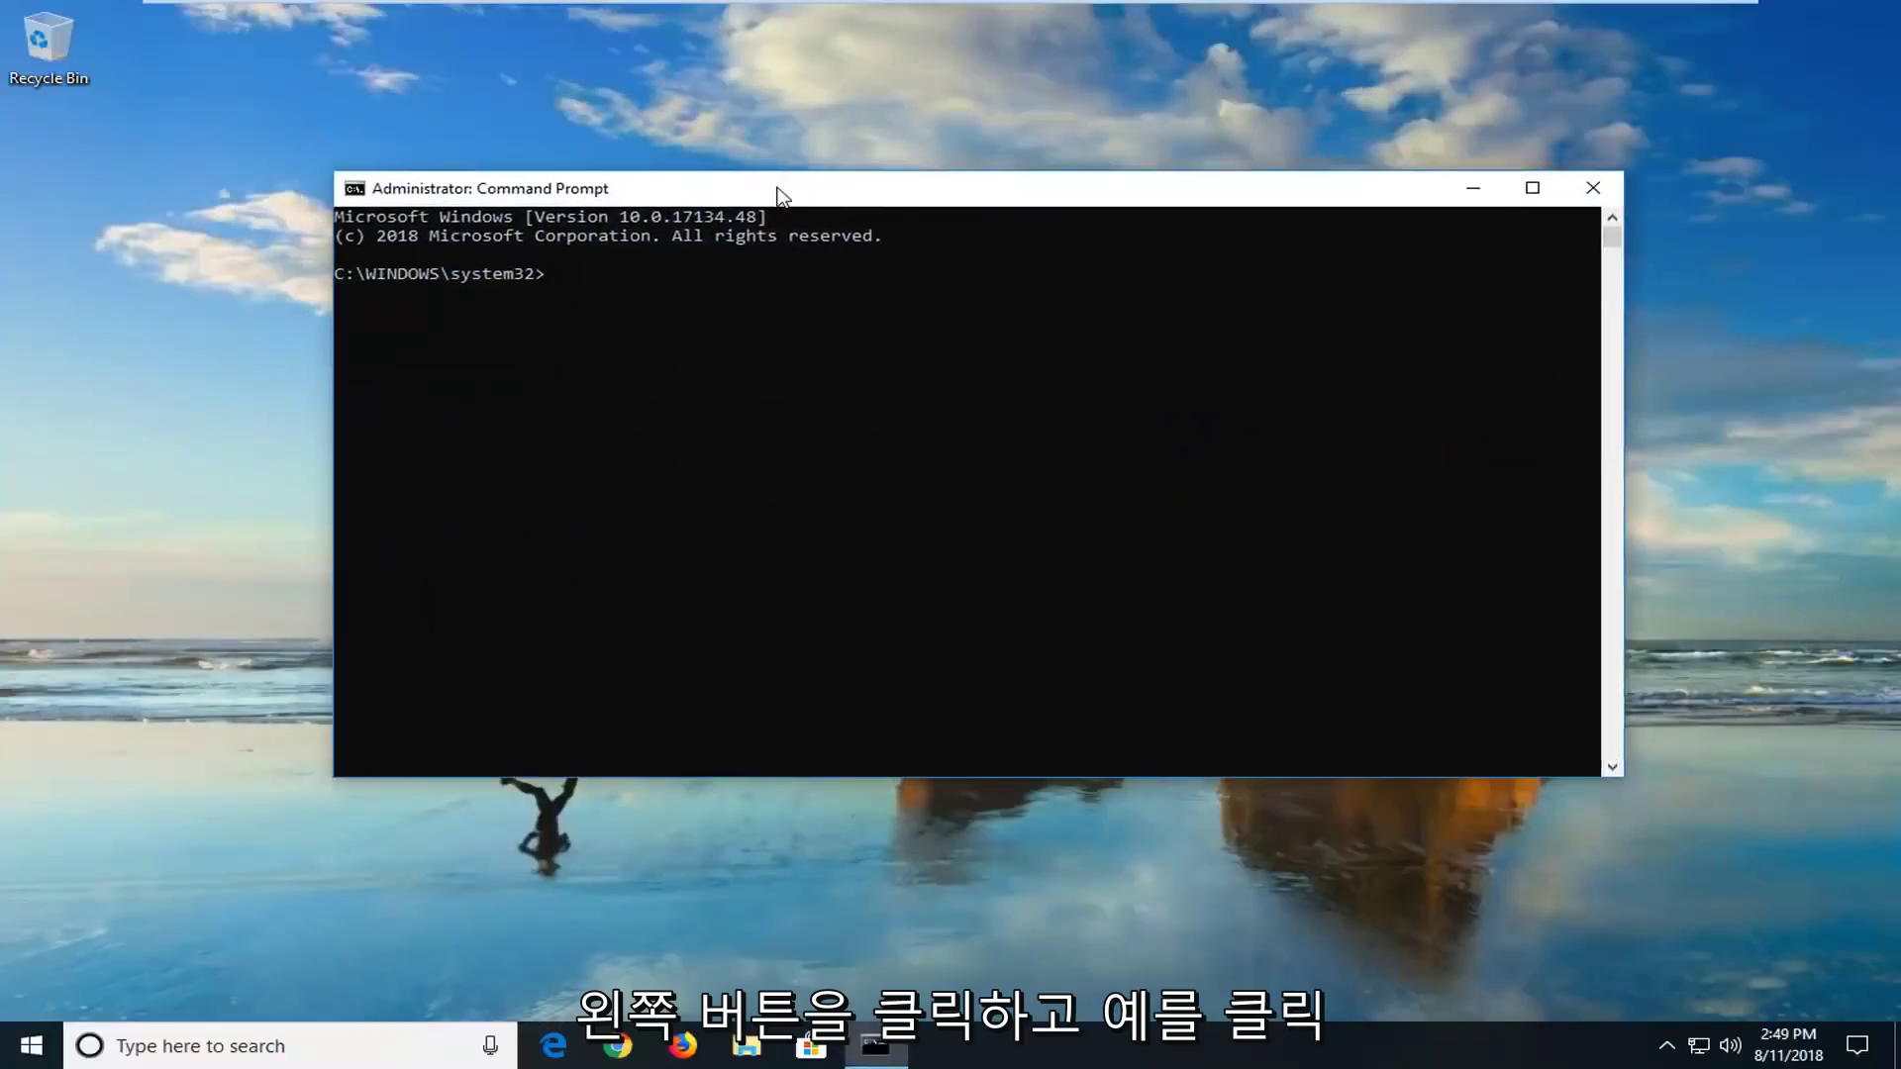
pyautogui.write('sl')
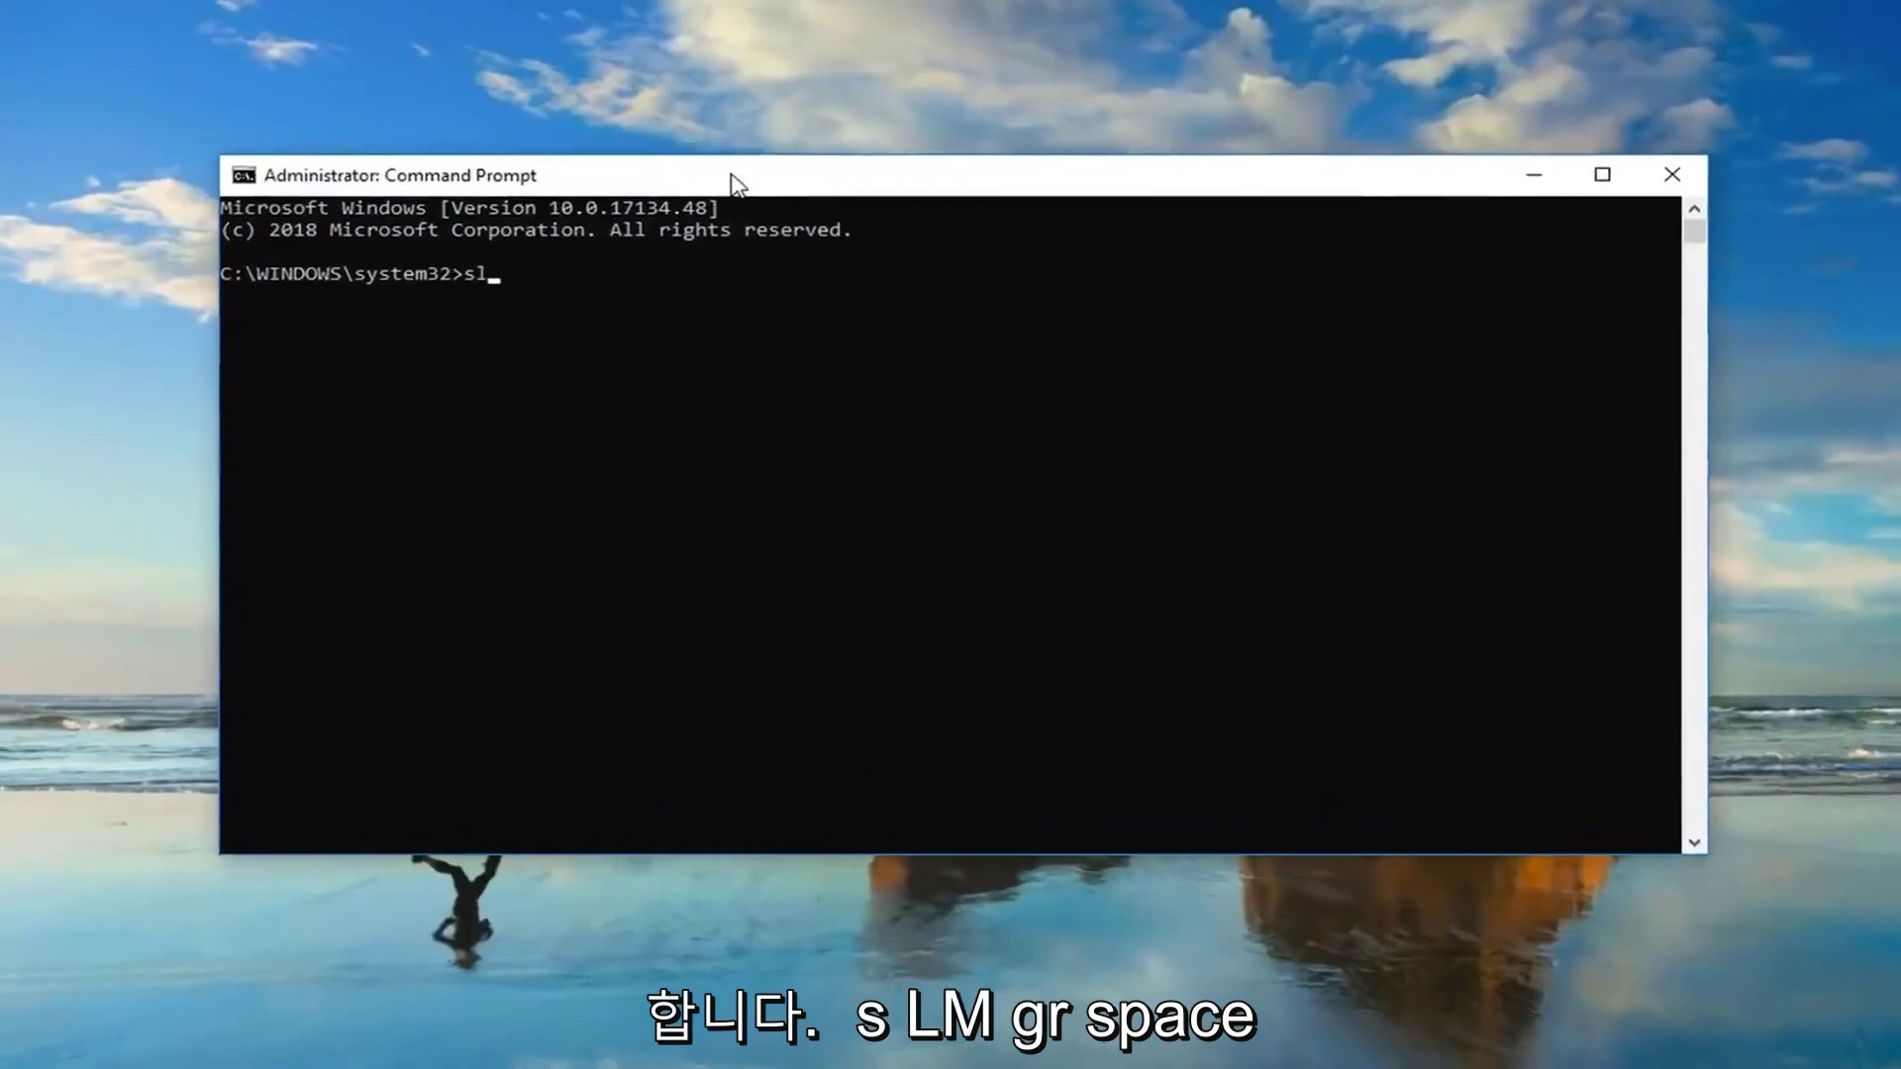
pyautogui.write('mgr')
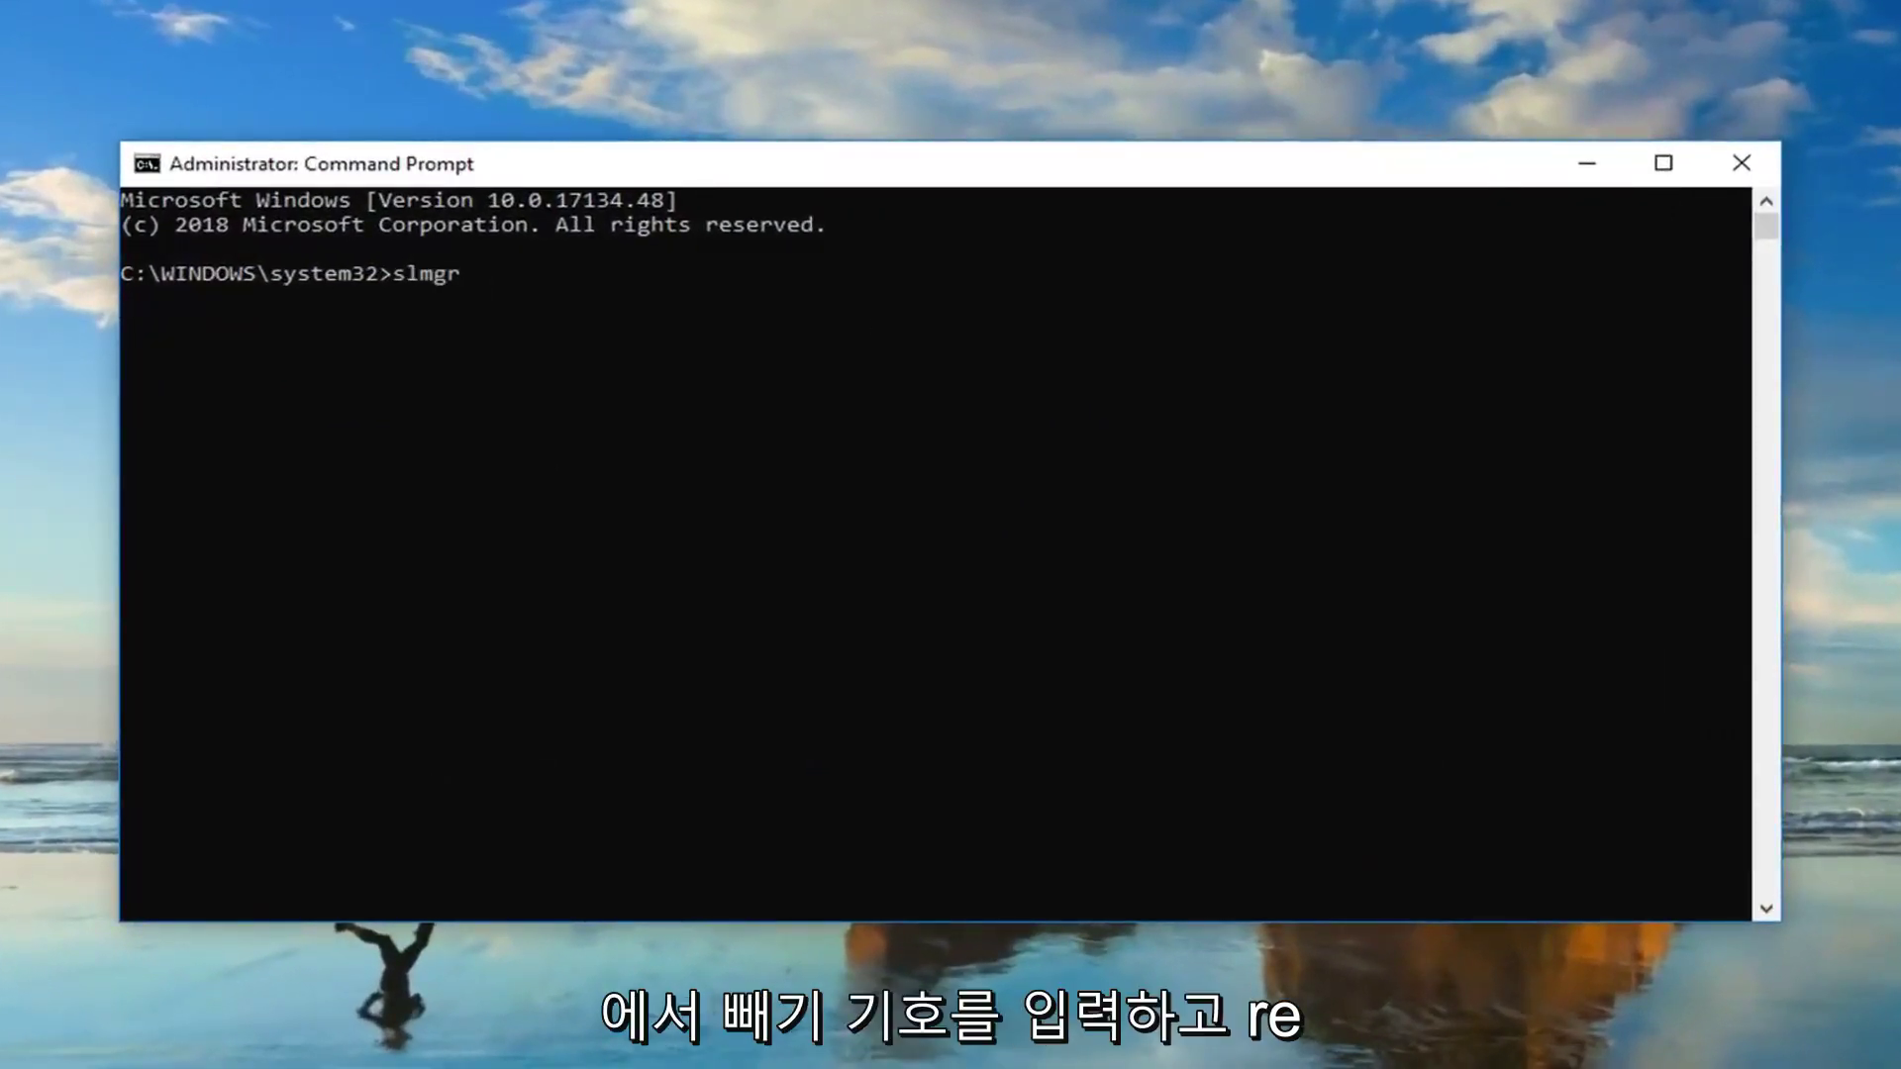
pyautogui.write(' -')
pyautogui.write('re')
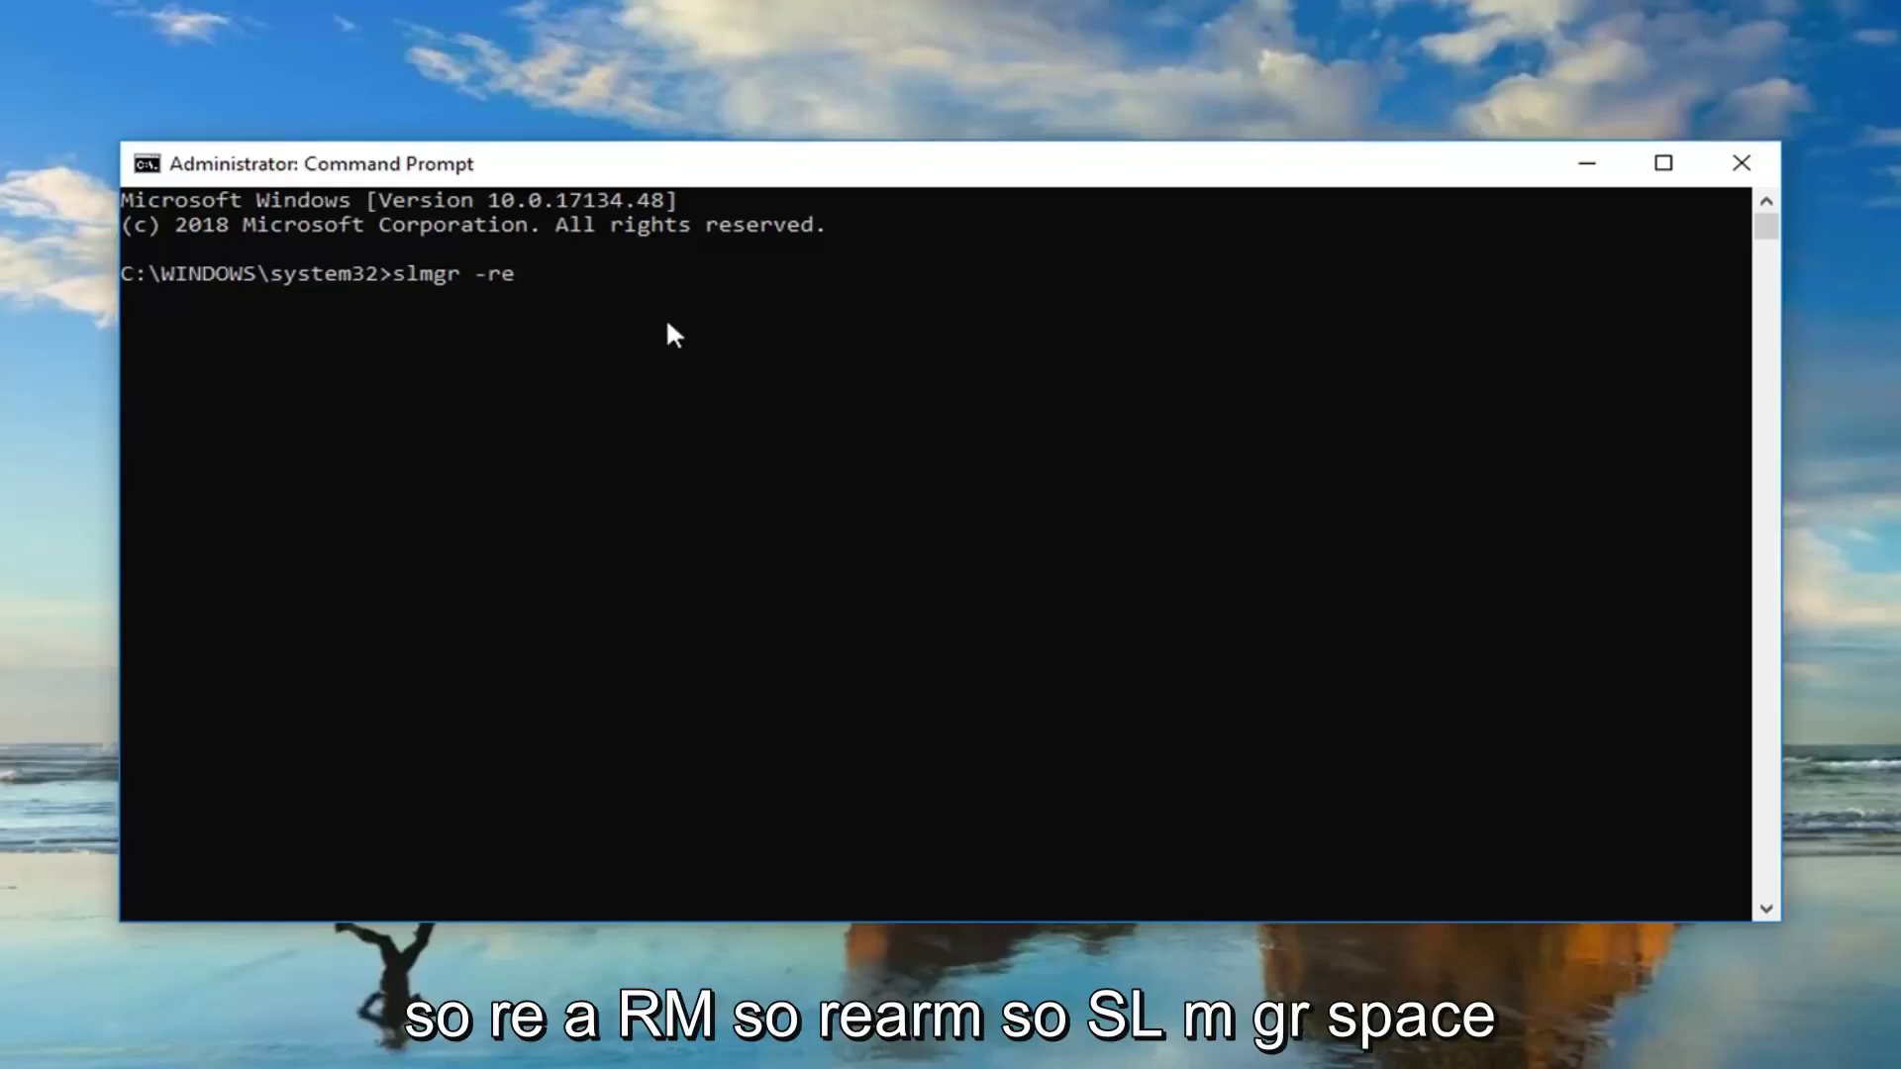
pyautogui.write('ar')
pyautogui.write('m')
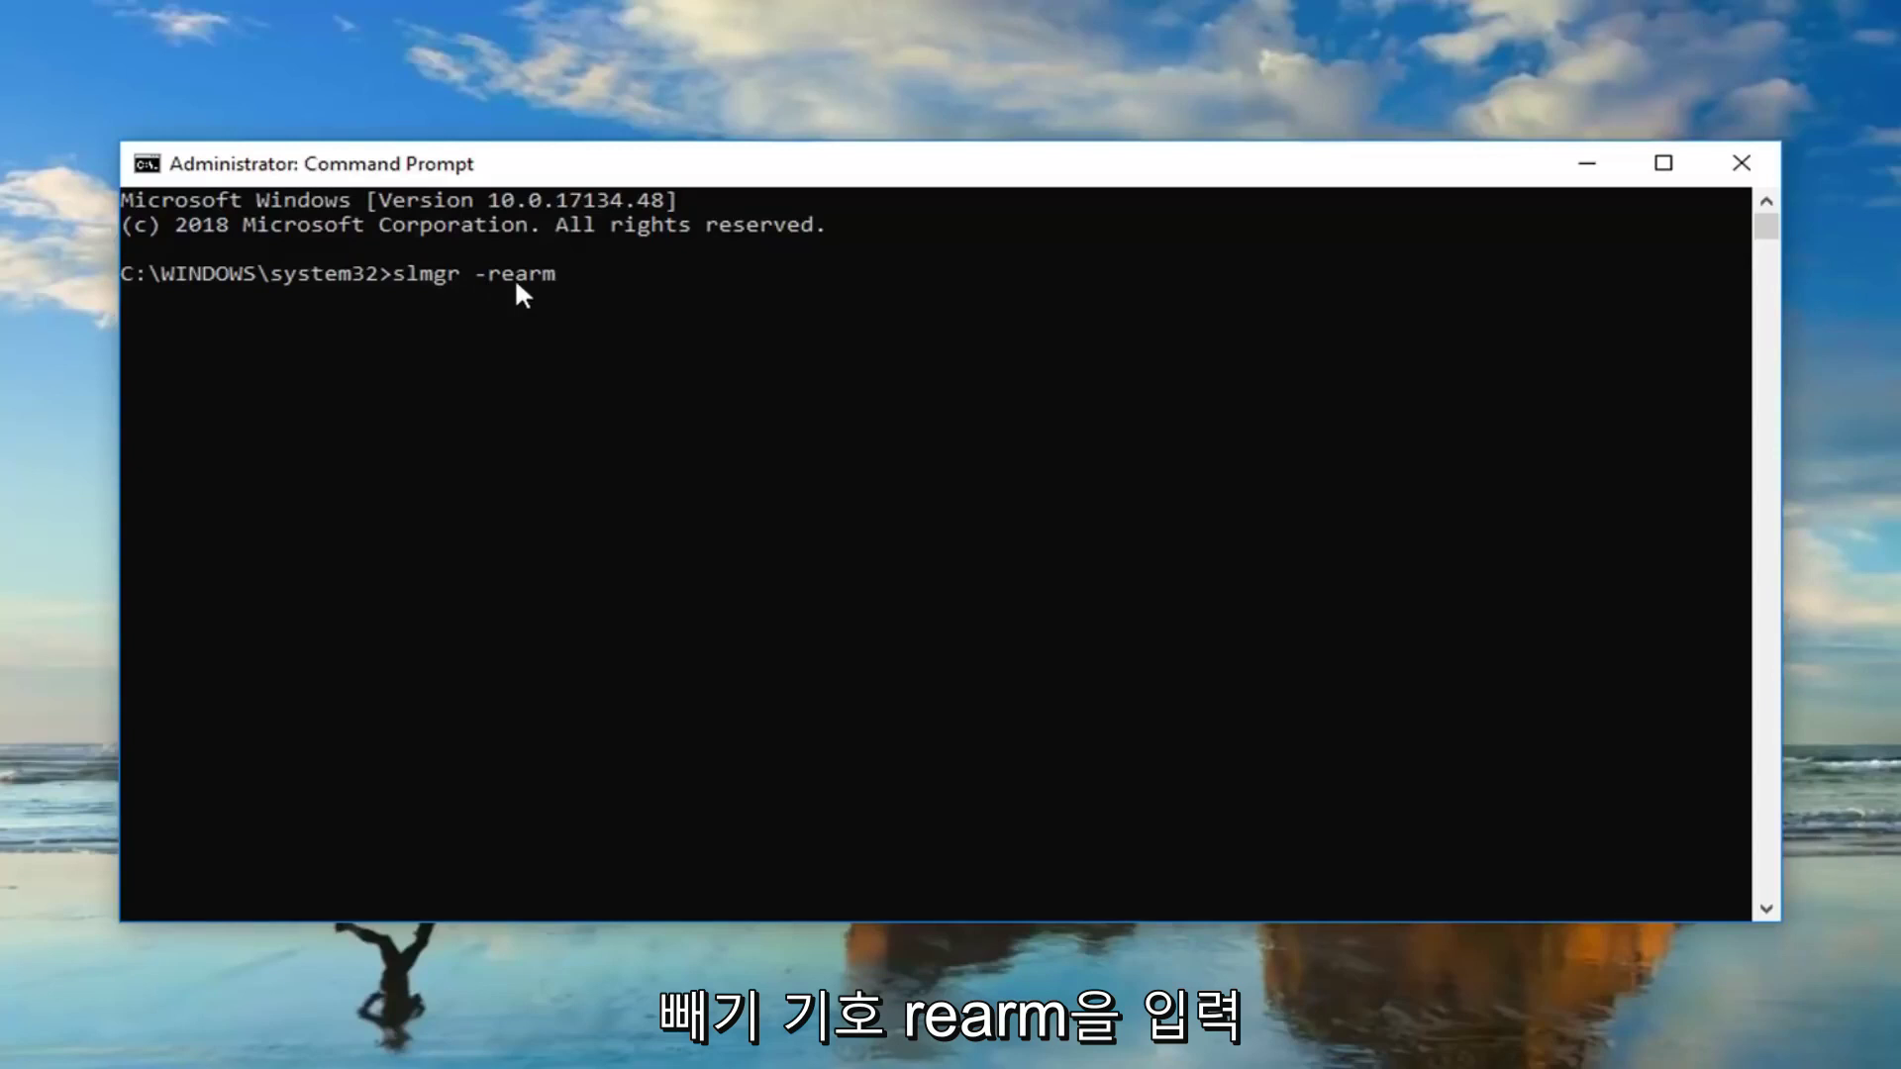
pyautogui.press('Return')
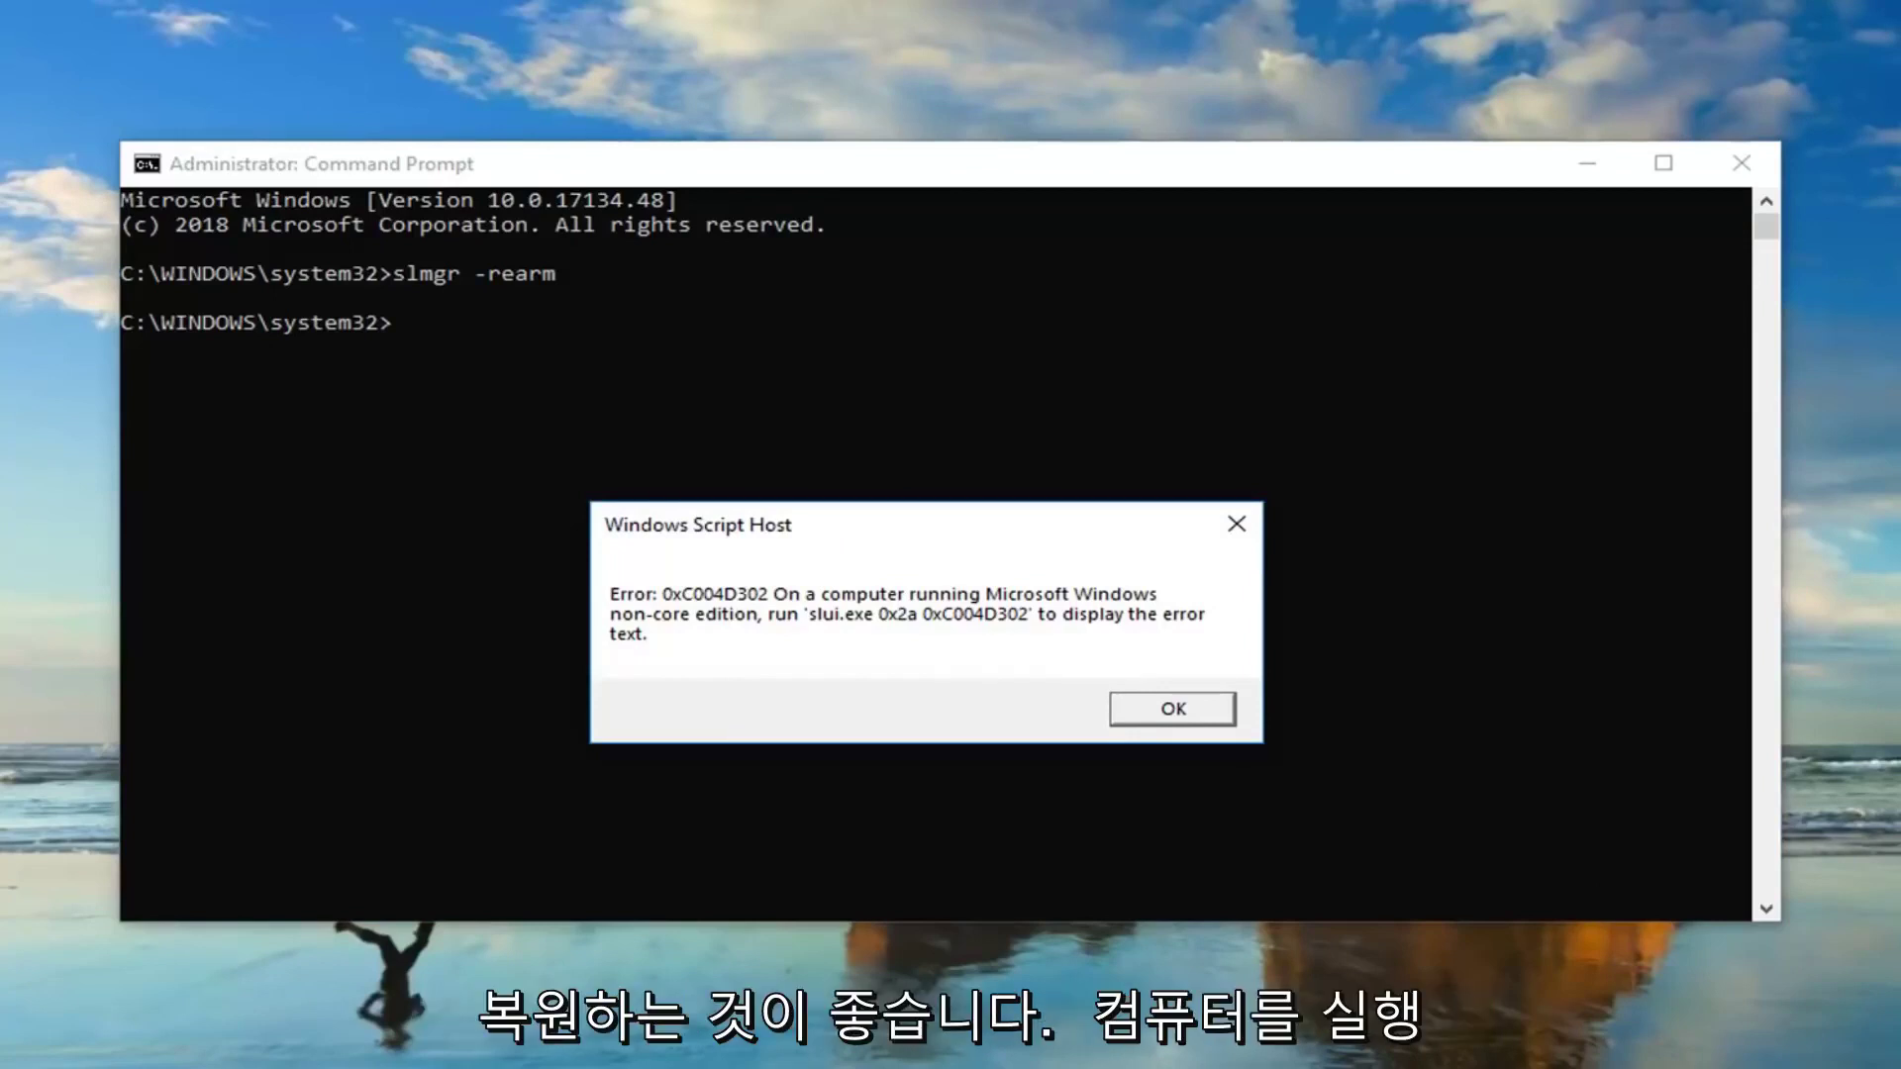
pyautogui.click(1262, 517)
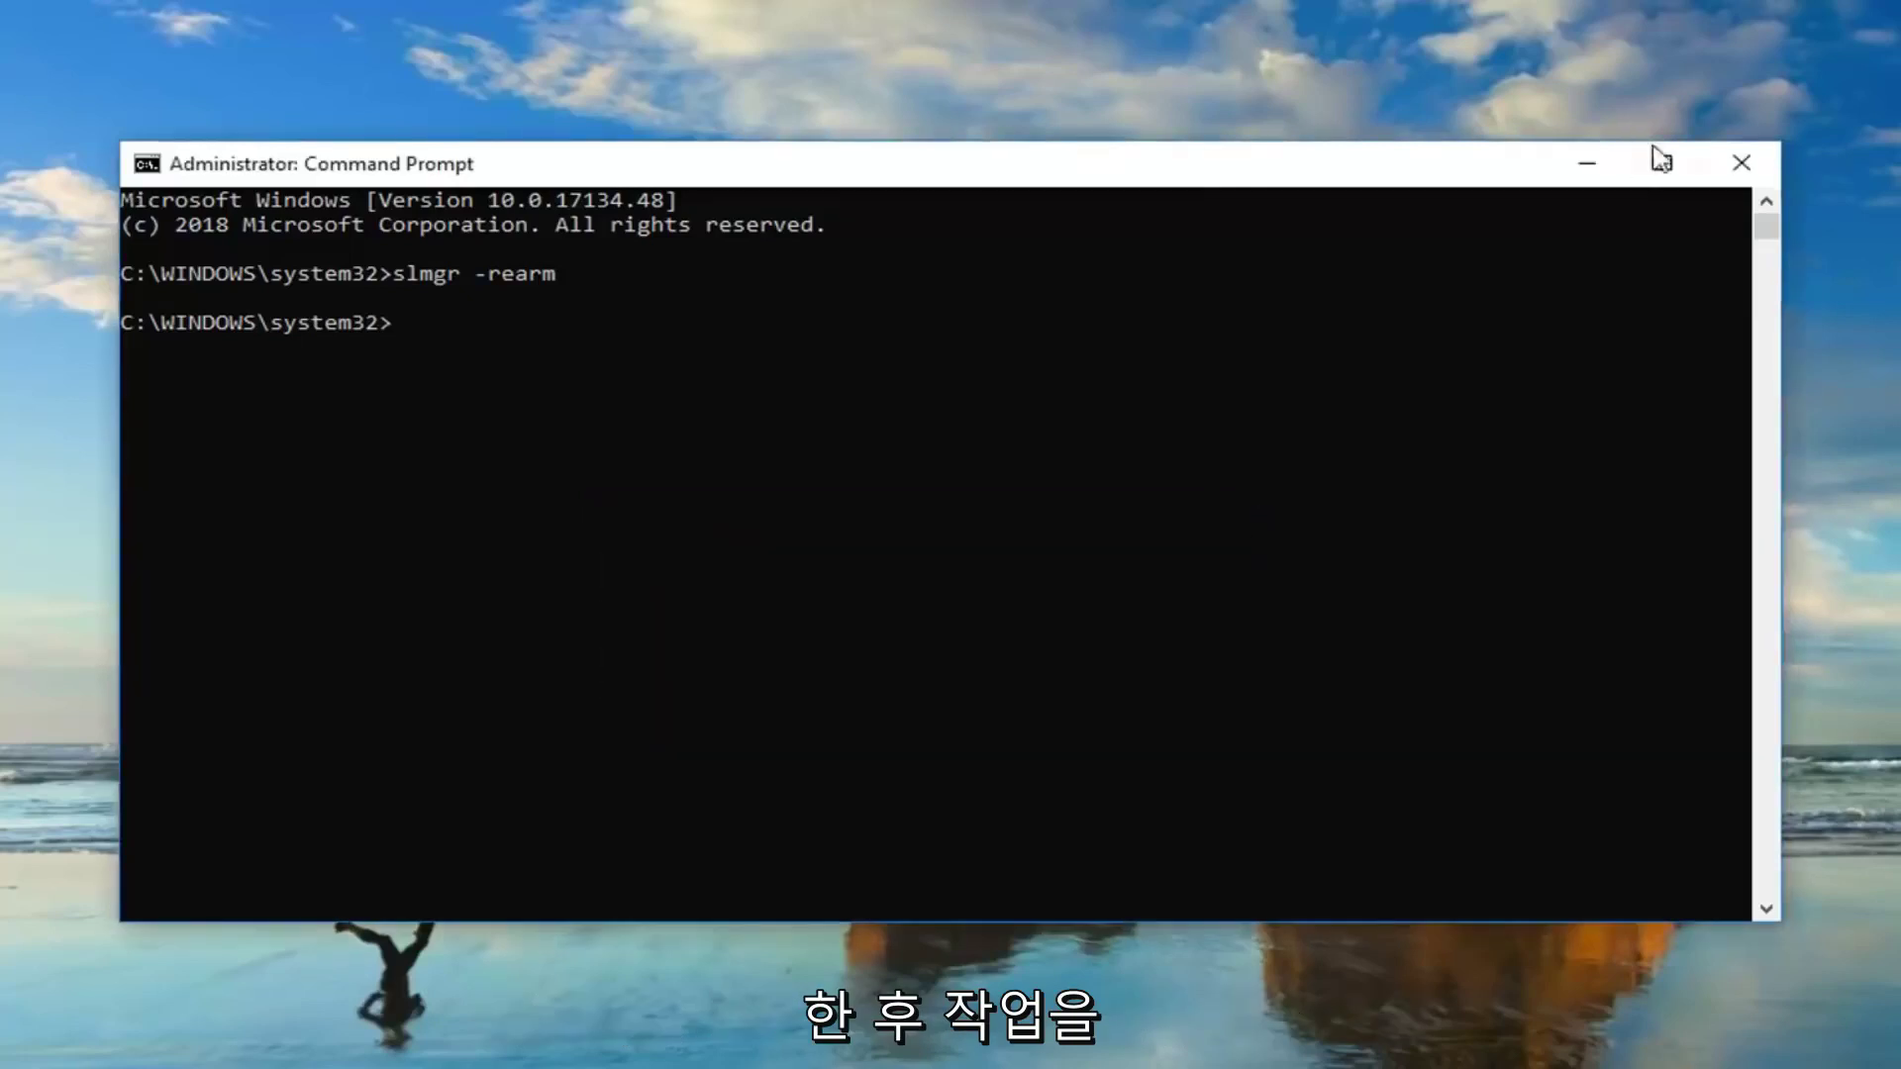
# Close Command Prompt and start regedit as administrator from the Start menu
pyautogui.click(1741, 161)
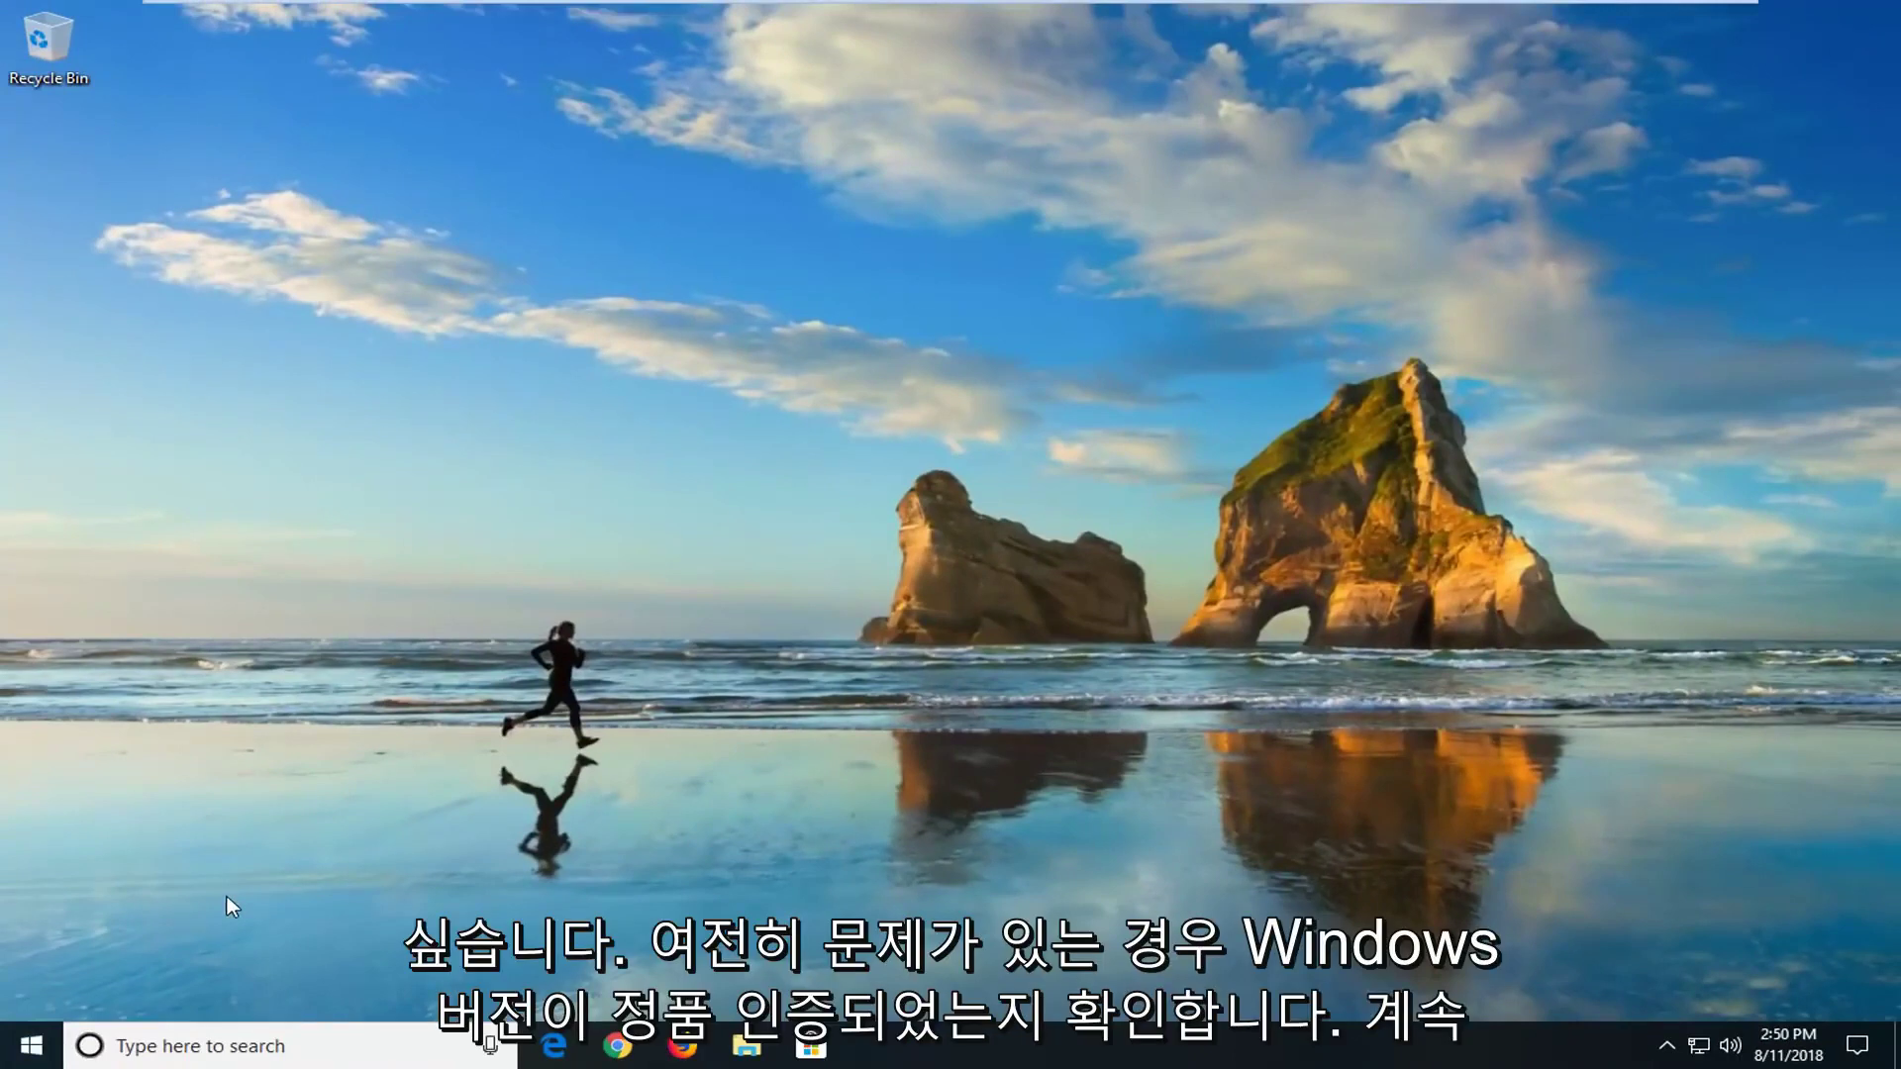
pyautogui.click(21, 1051)
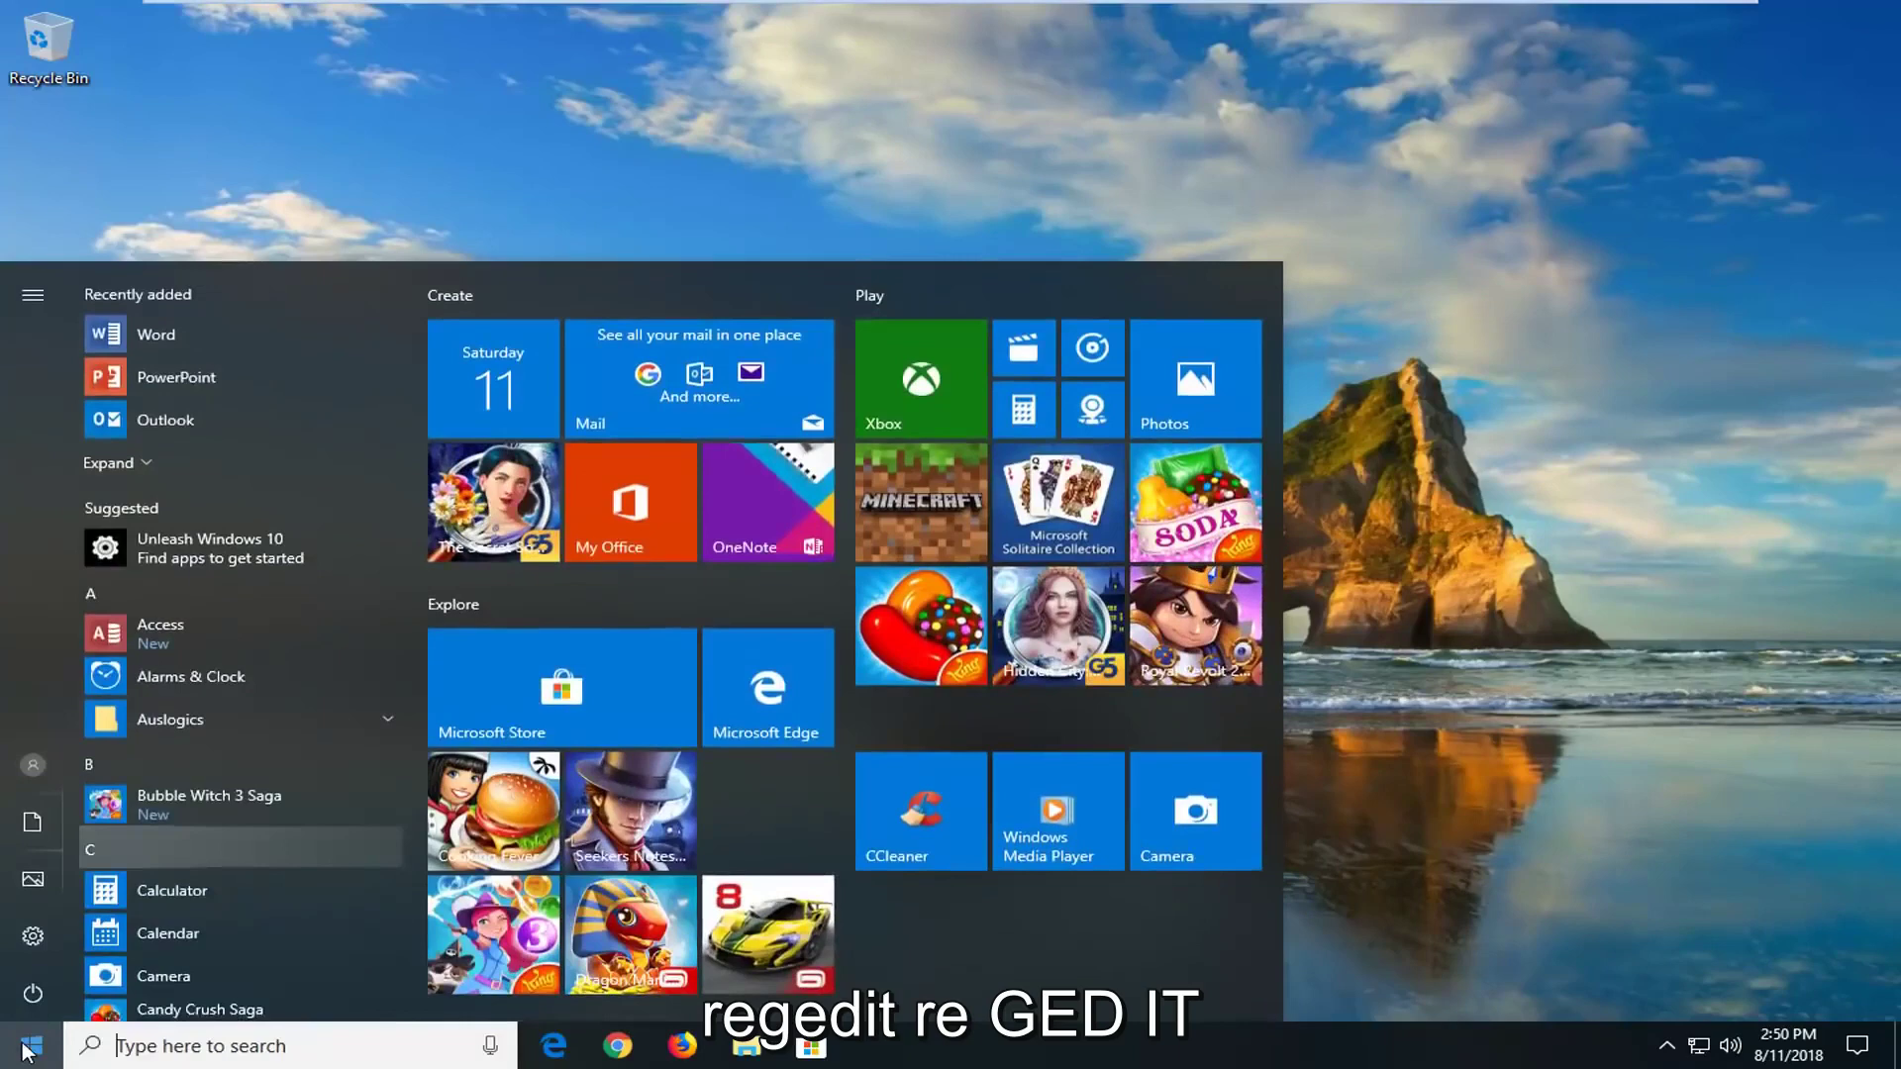
pyautogui.write('regedit')
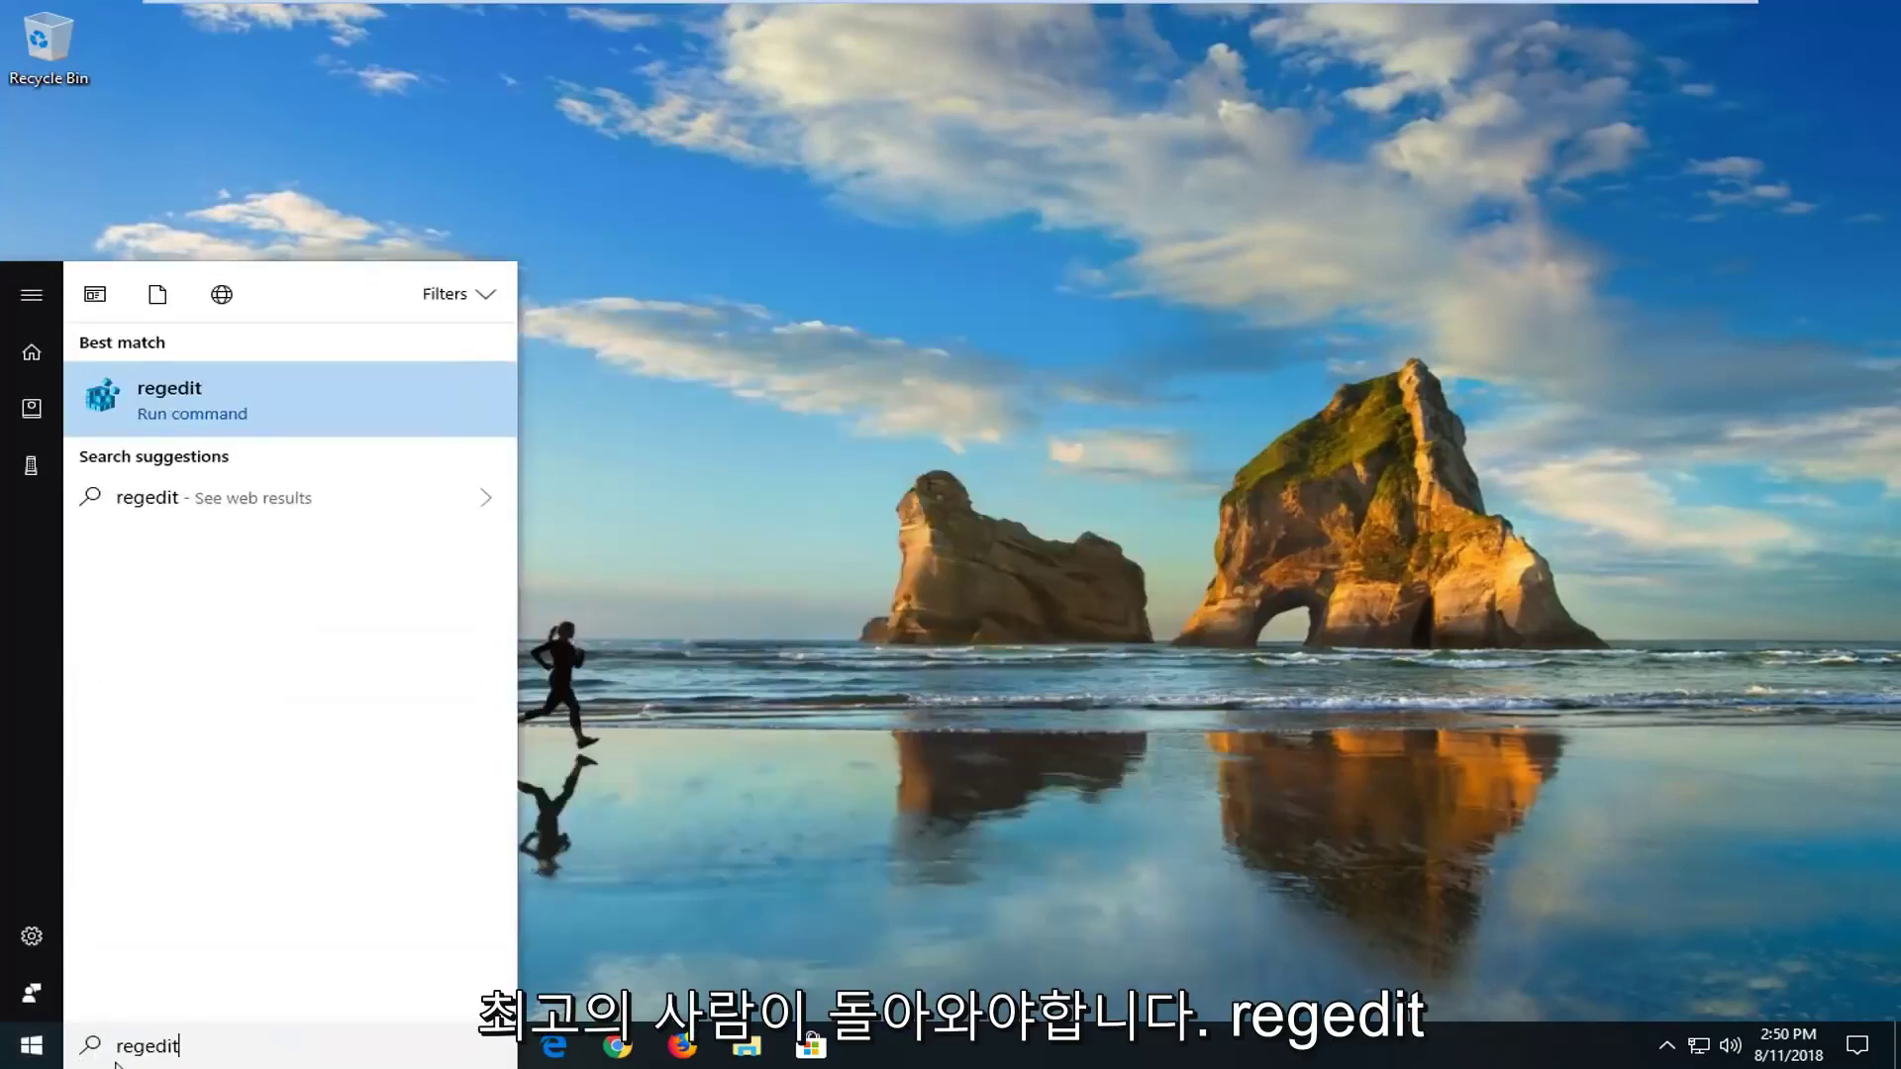
pyautogui.rightClick(104, 398)
pyautogui.click(178, 423)
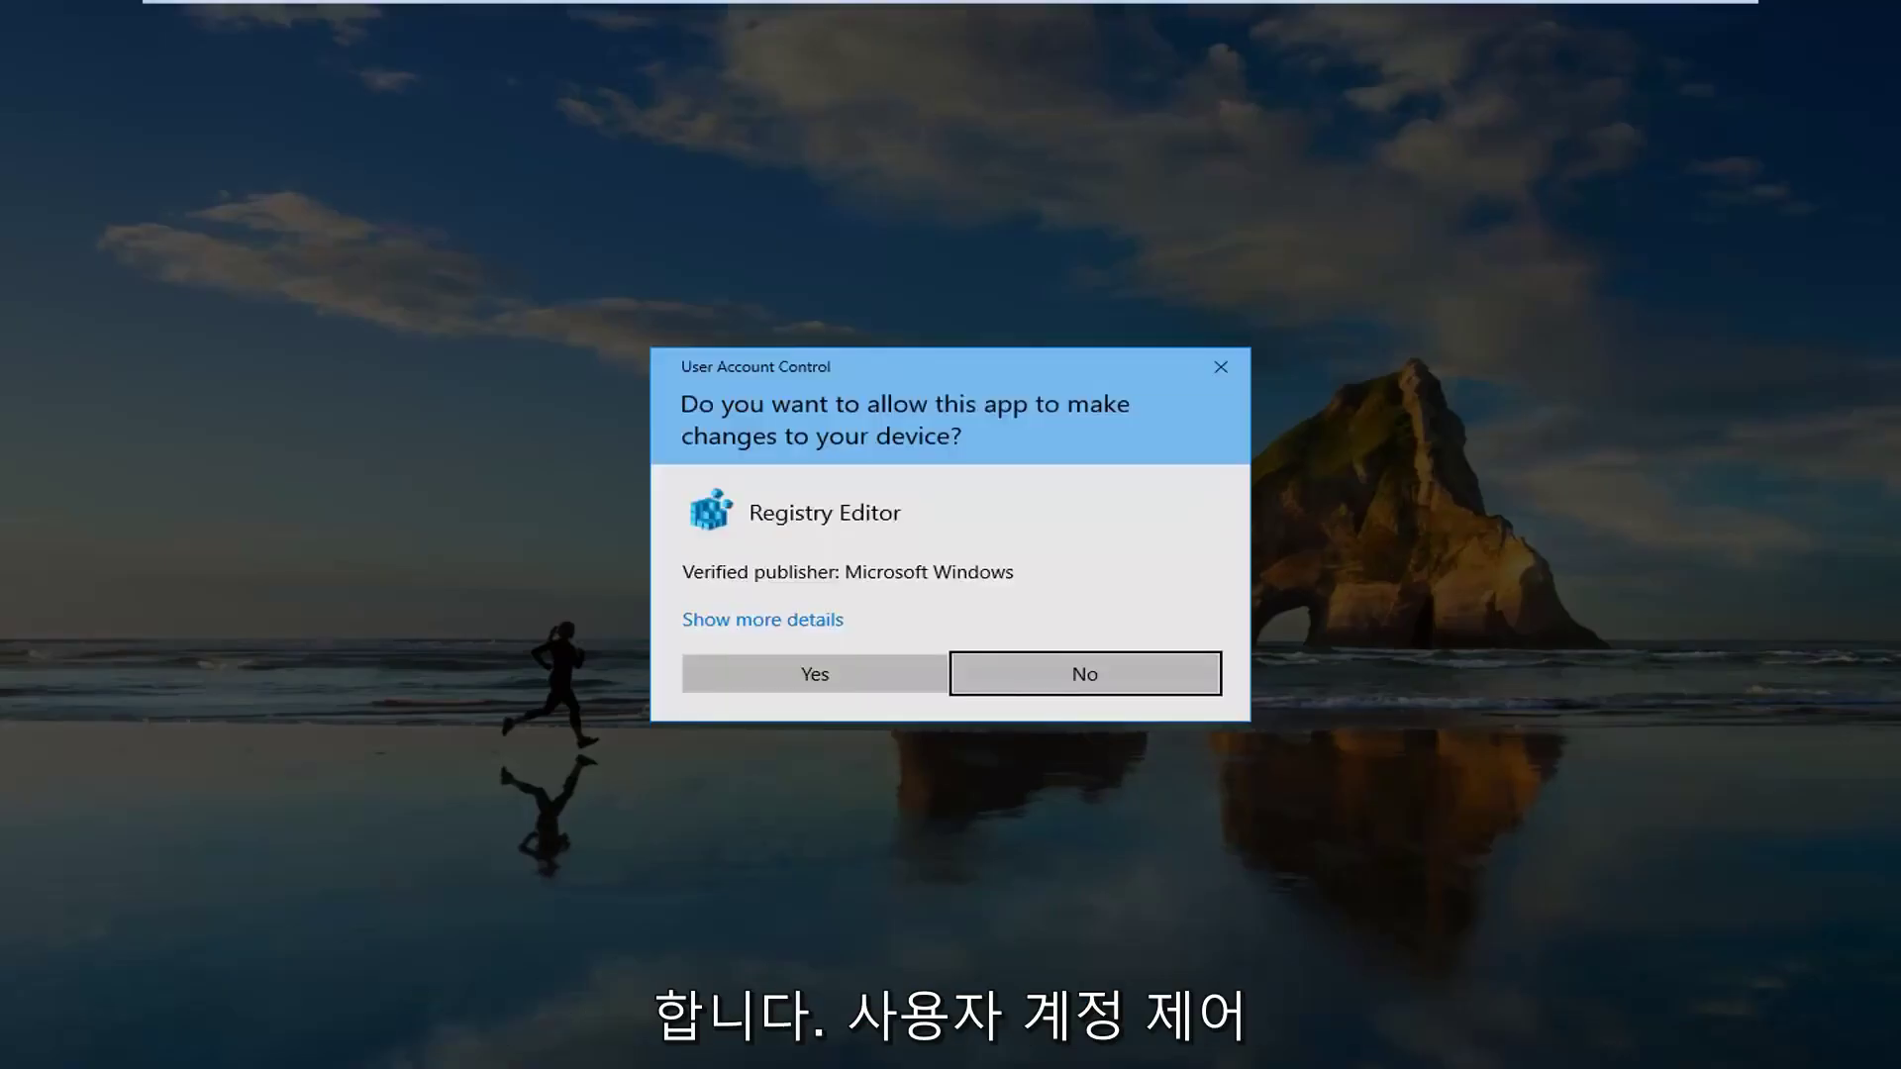
# Approve Registry Editor's elevation and collapse Microsoft, SOFTWARE and HKEY_LOCAL_MACHINE to the root hives
pyautogui.click(800, 678)
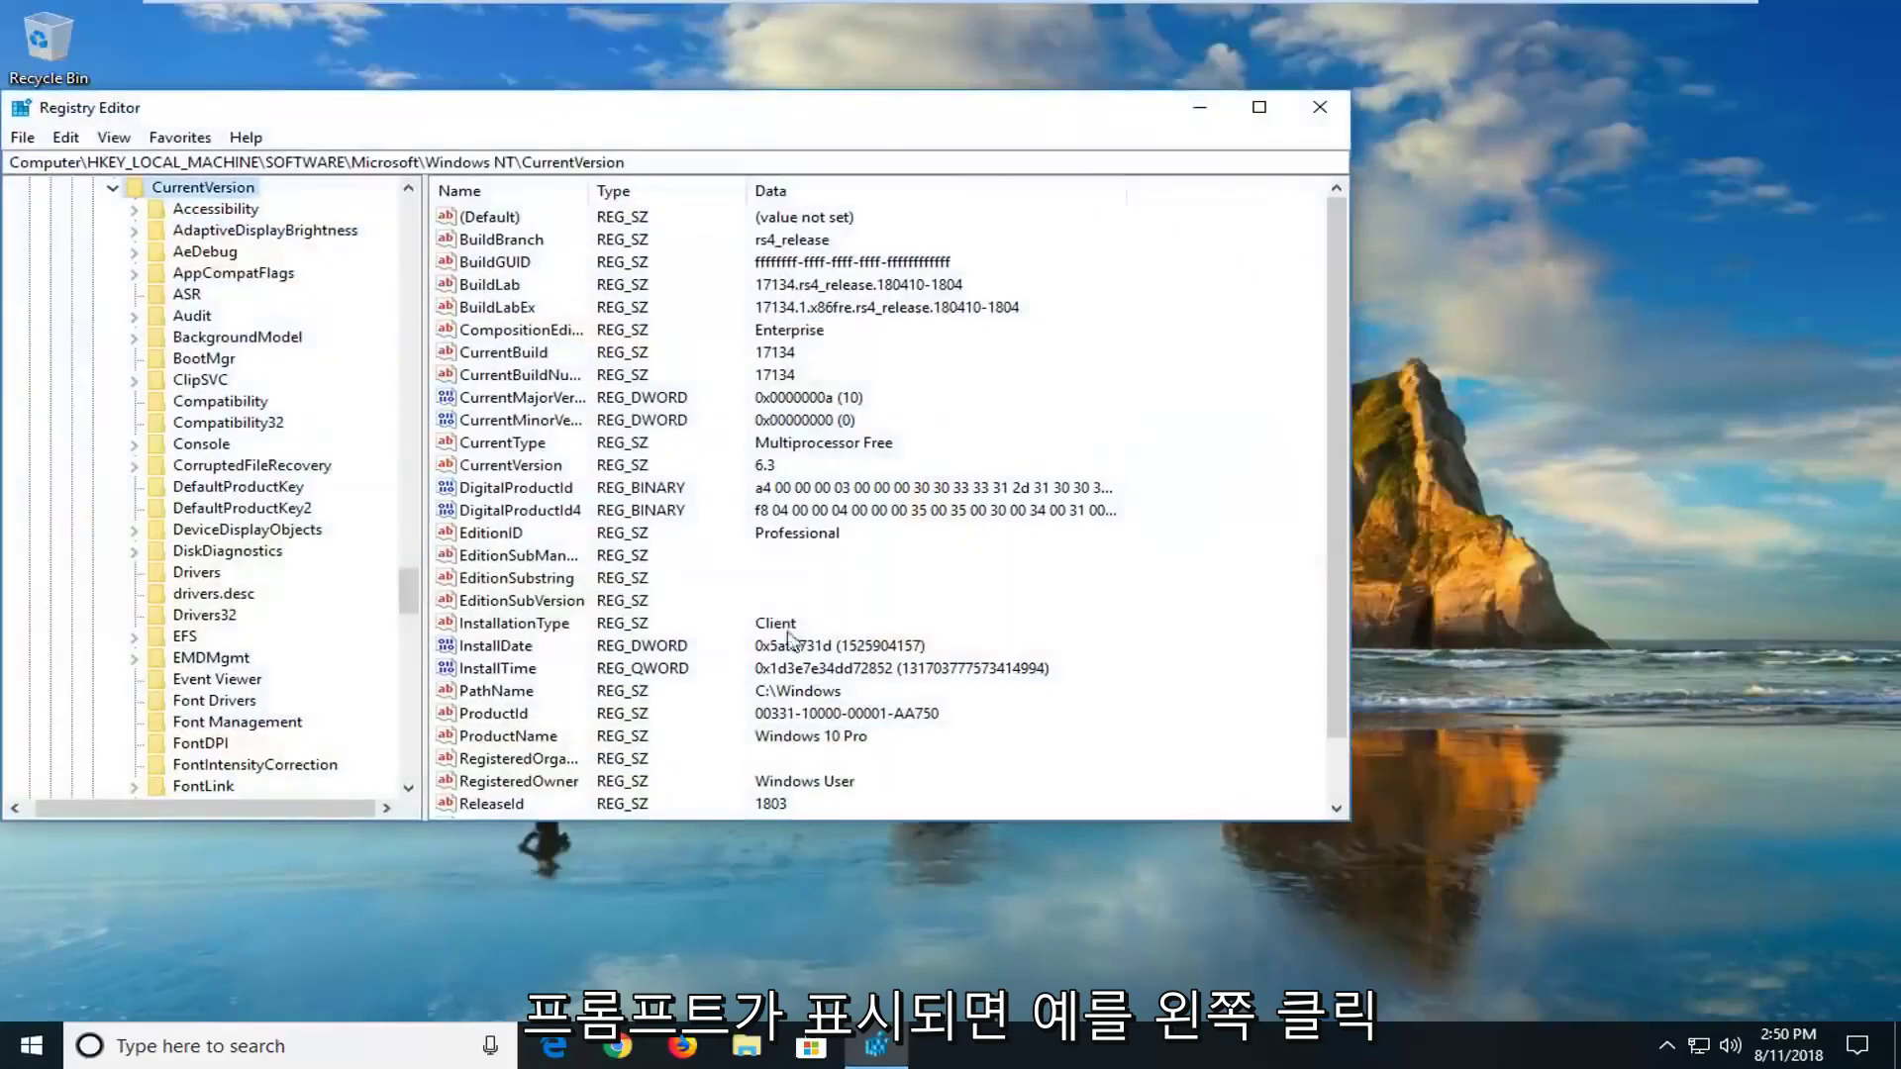
pyautogui.moveTo(445, 129); pyautogui.dragTo(532, 133)
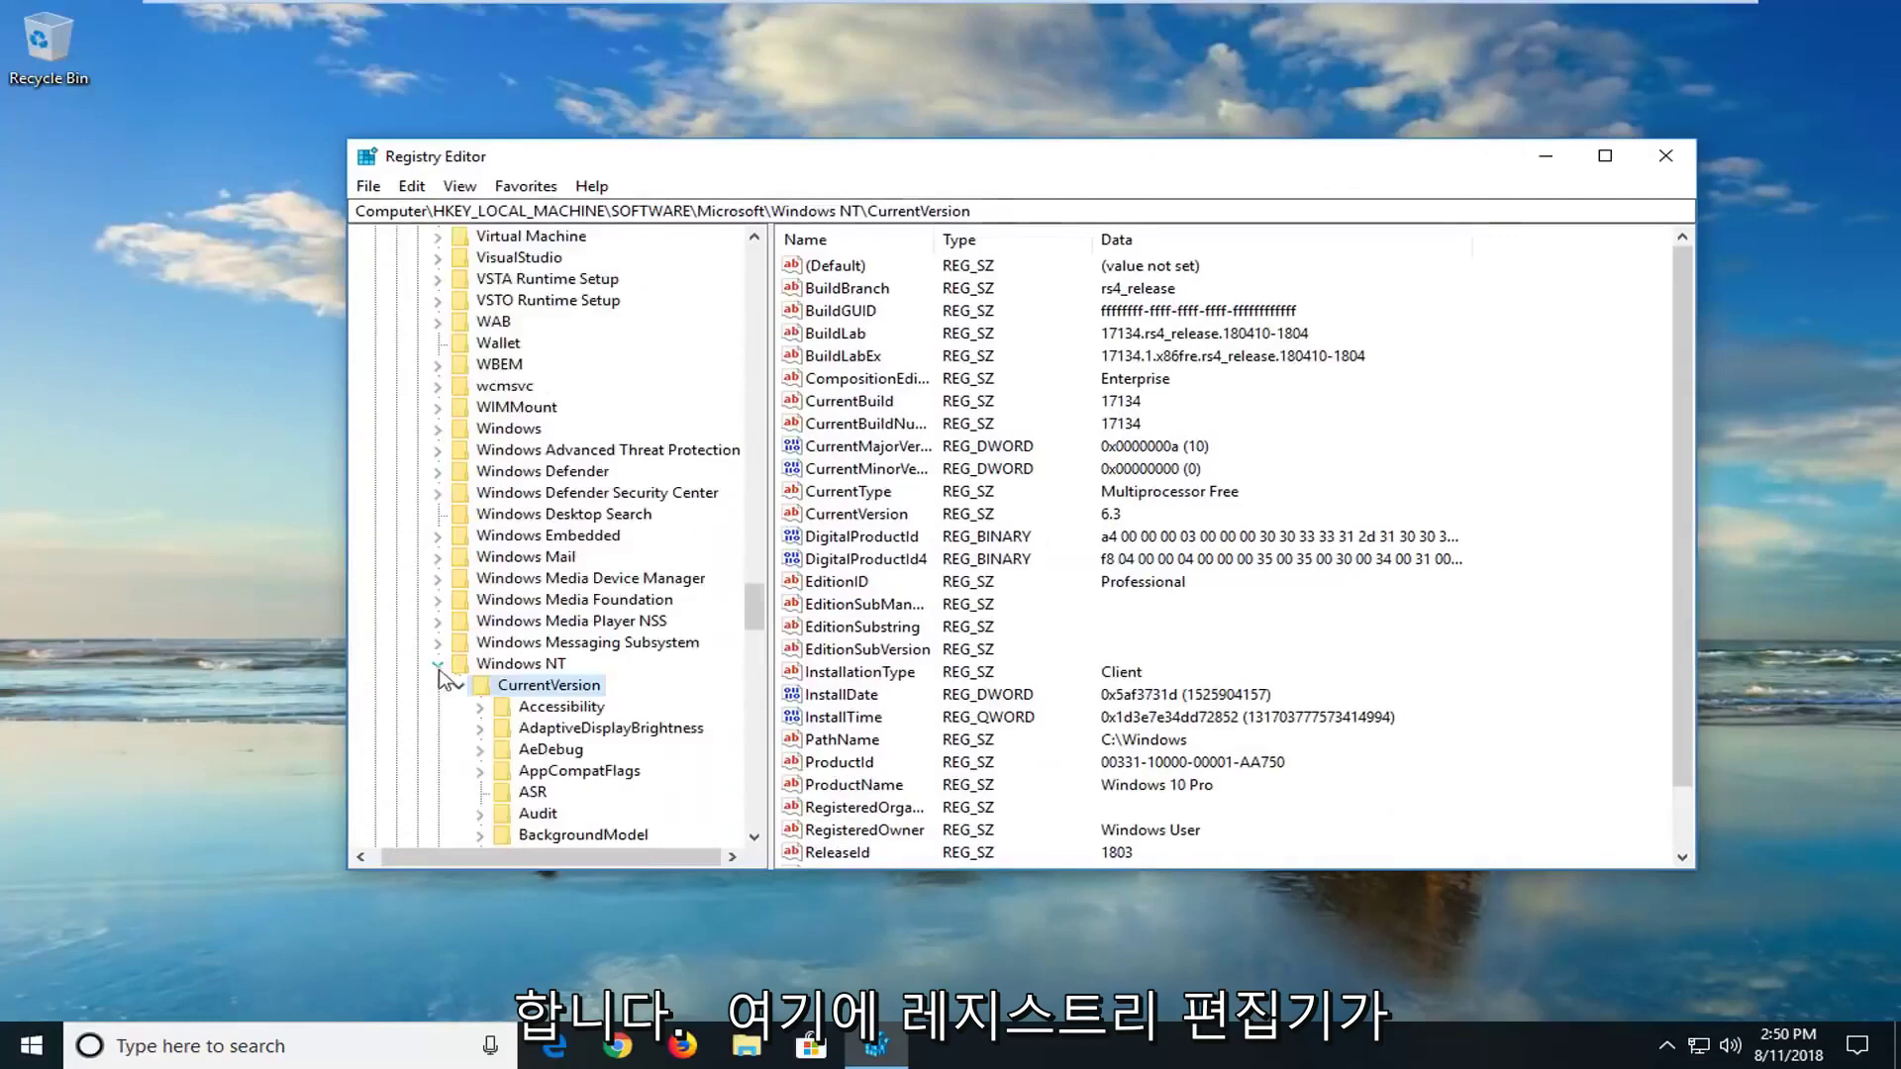
pyautogui.scroll(-10, 444, 584)
pyautogui.scroll(5, 443, 584)
pyautogui.scroll(5, 432, 551)
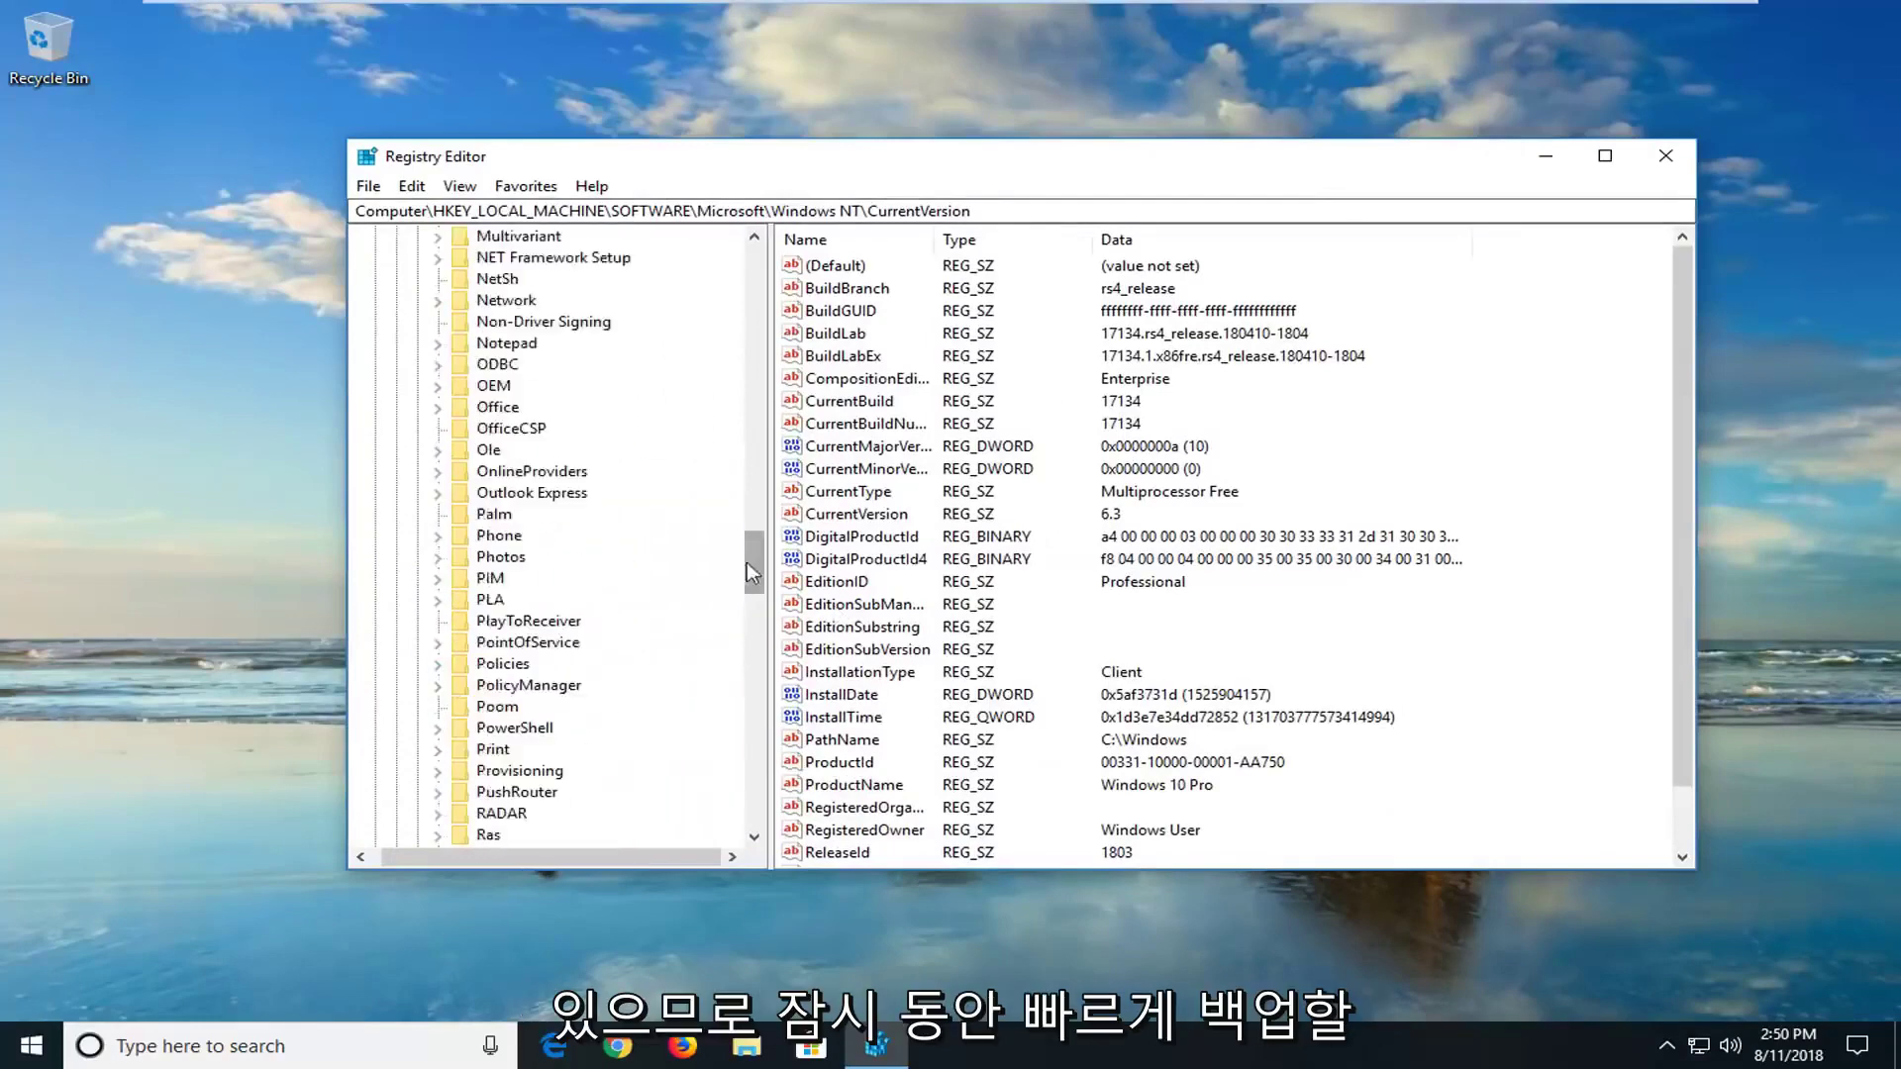
pyautogui.scroll(5, 424, 521)
pyautogui.scroll(5, 417, 490)
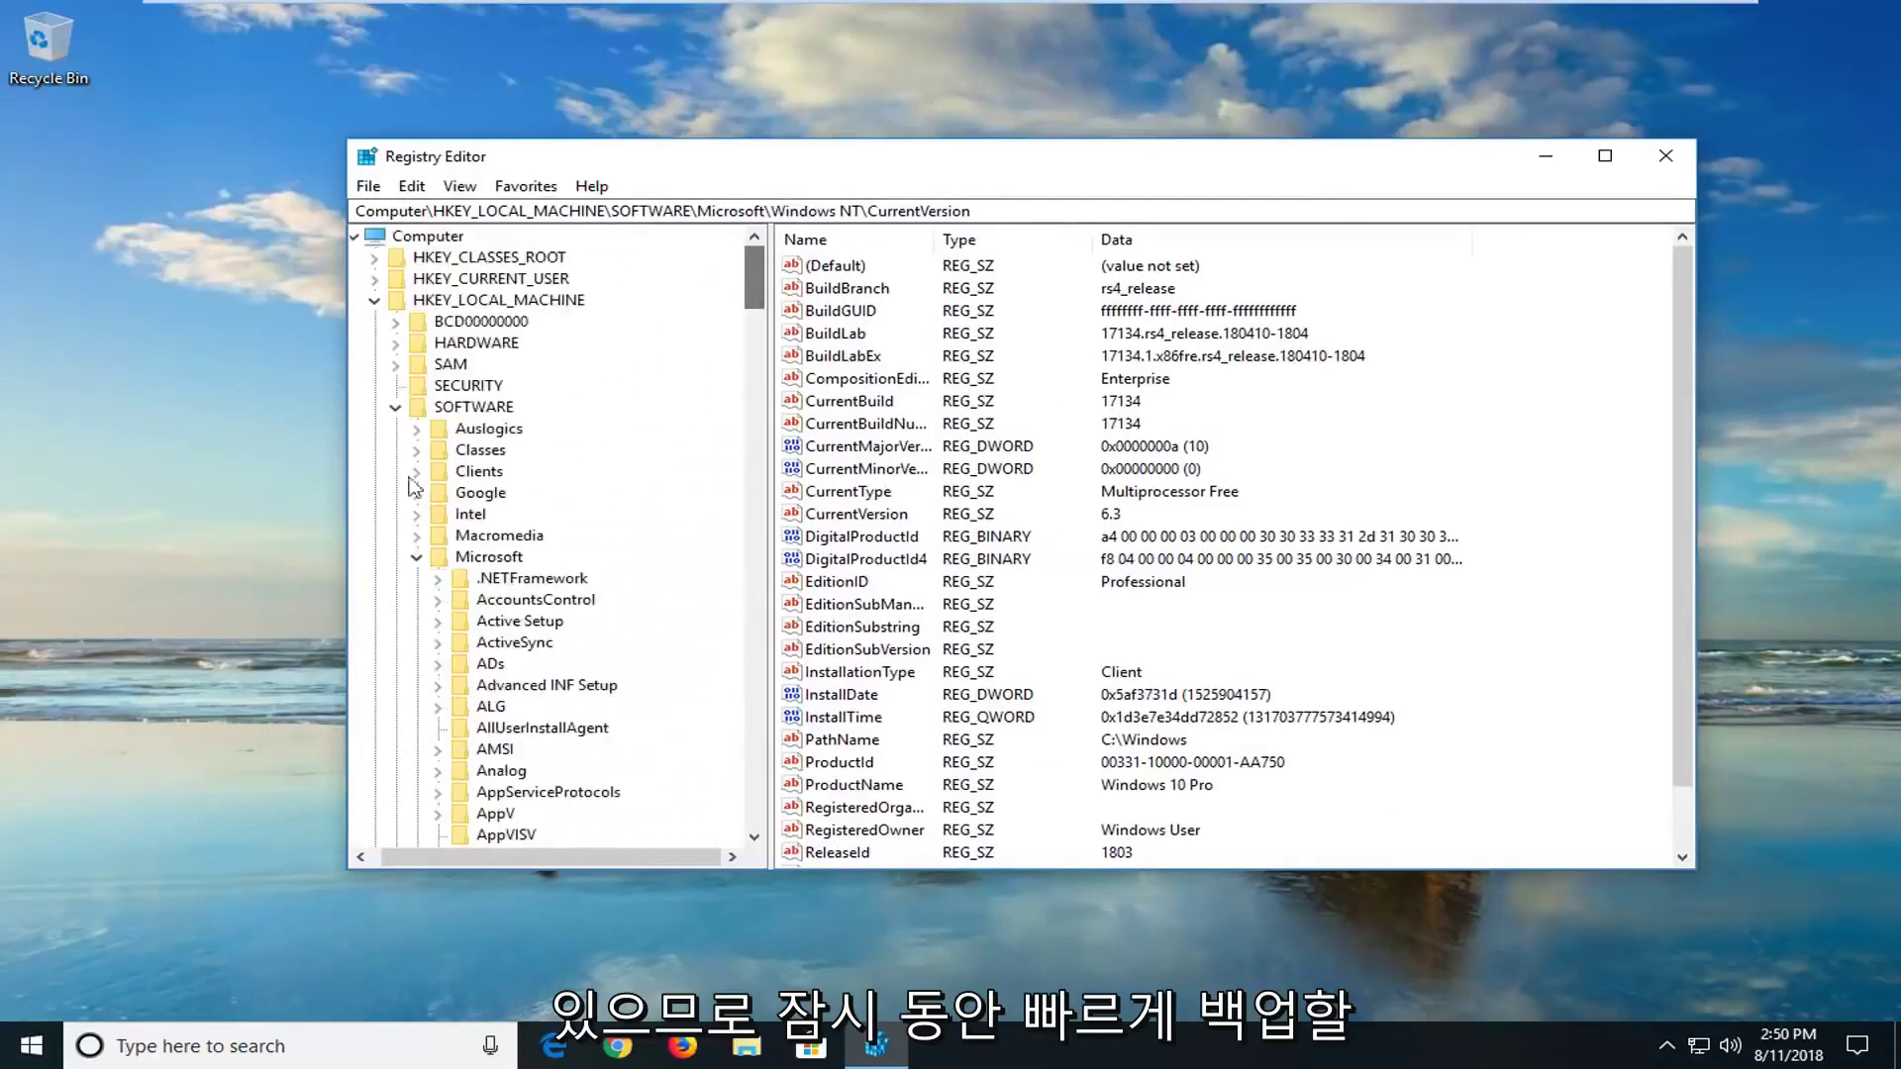
pyautogui.click(418, 556)
pyautogui.click(404, 408)
pyautogui.click(384, 300)
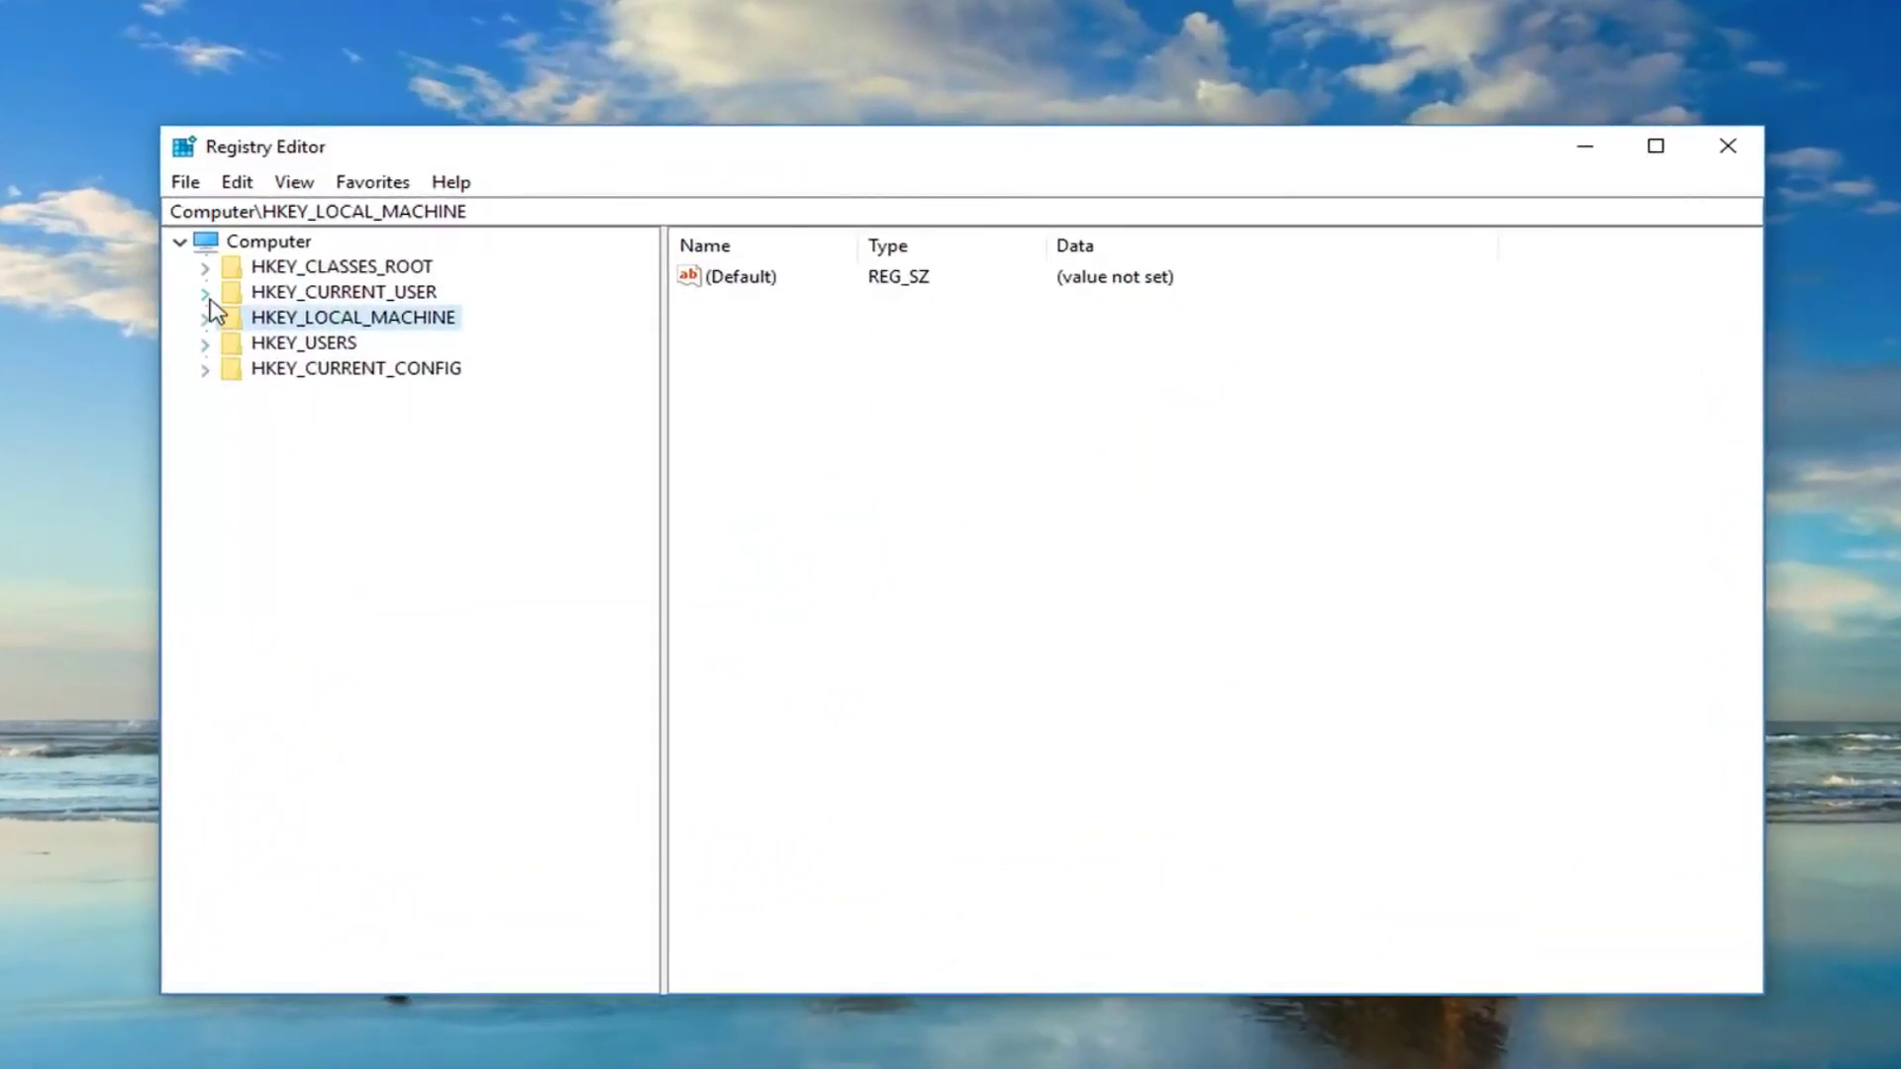
# Start a File > Export registry backup, cancel it, and return to the File menu
pyautogui.click(186, 181)
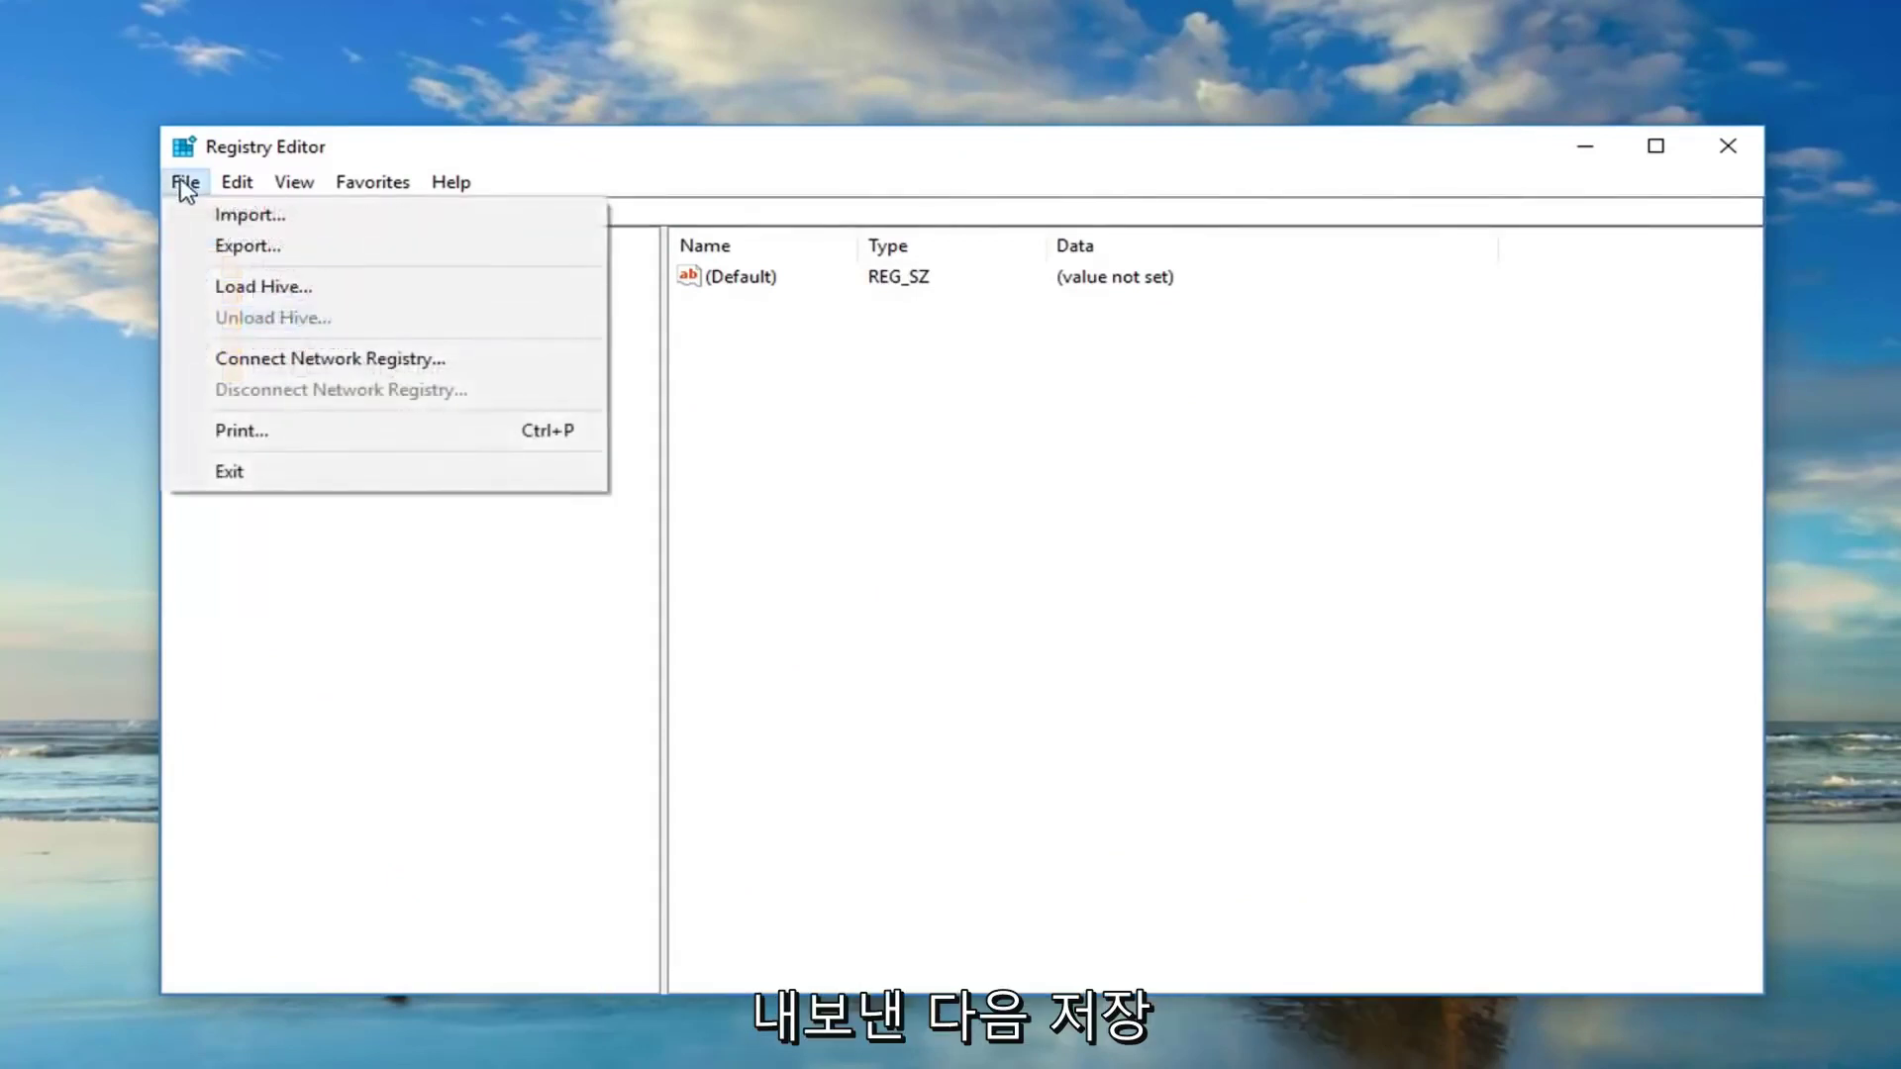
pyautogui.click(246, 245)
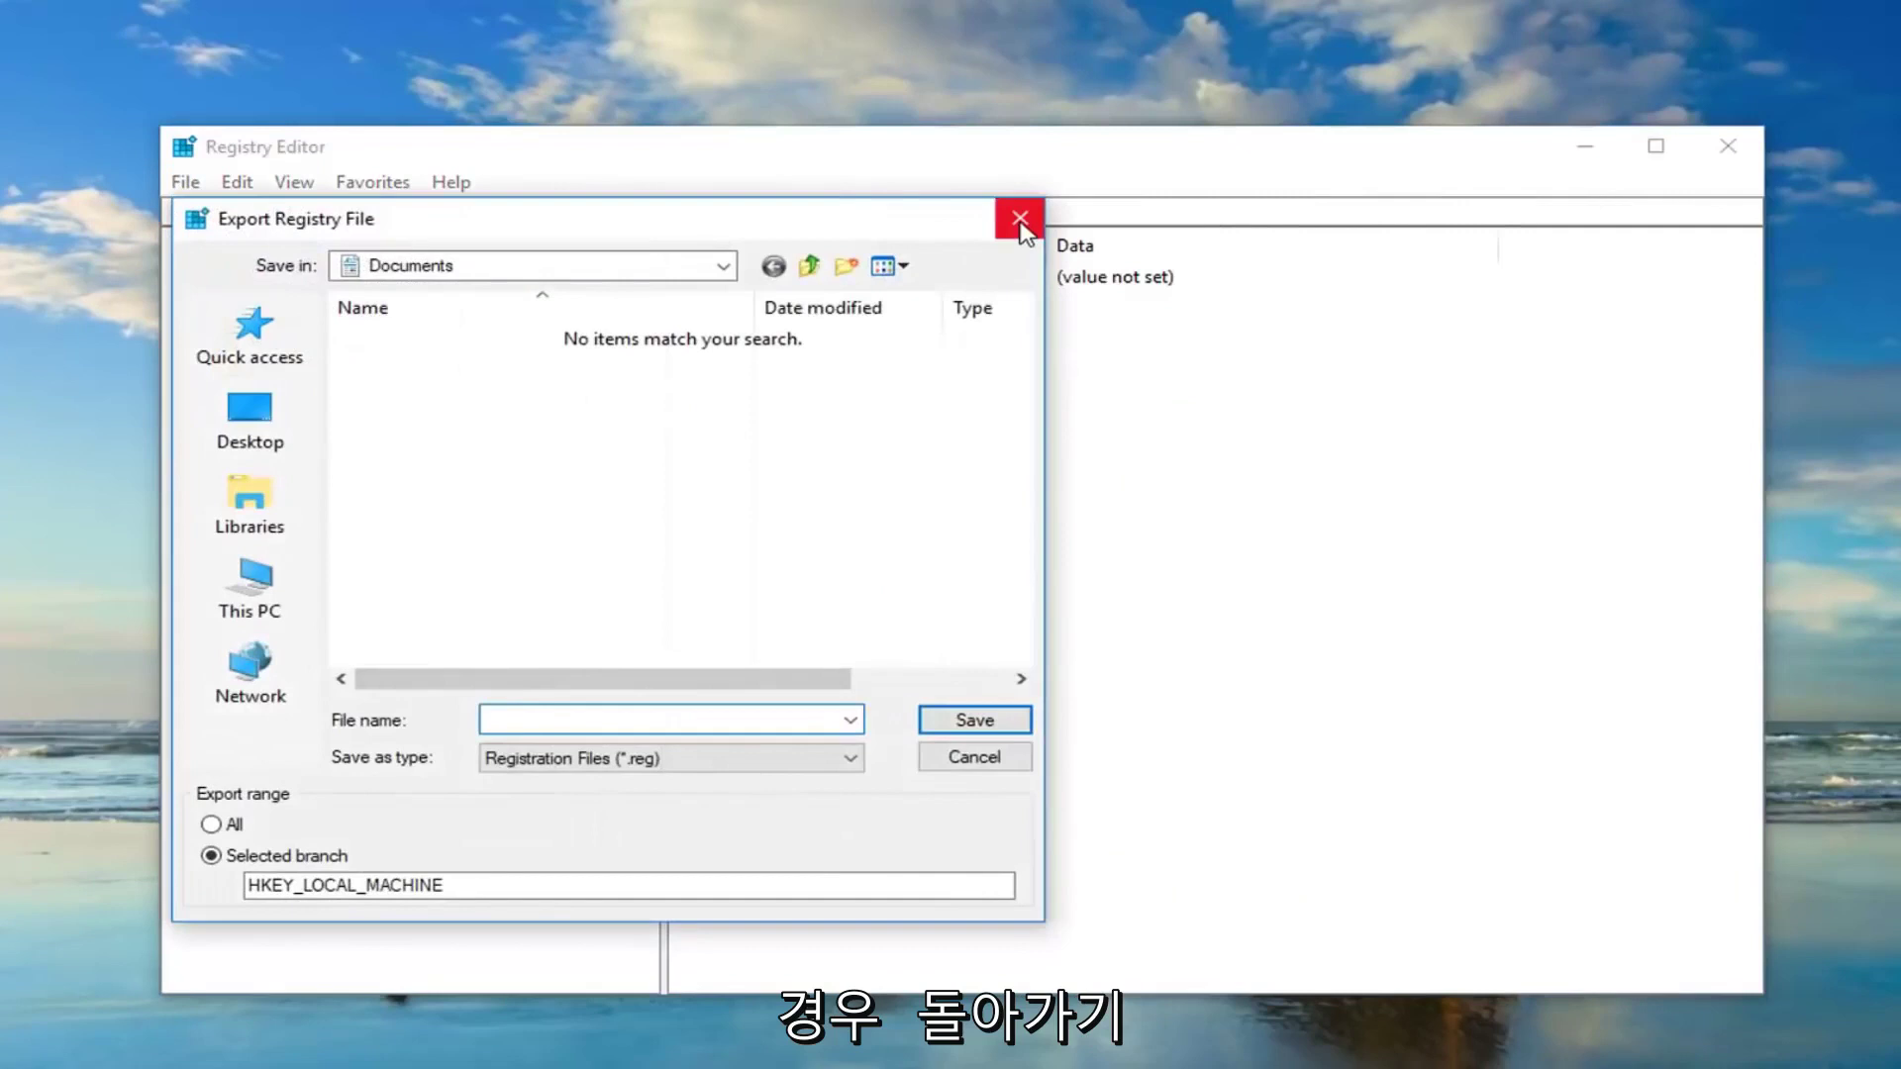
pyautogui.click(1023, 223)
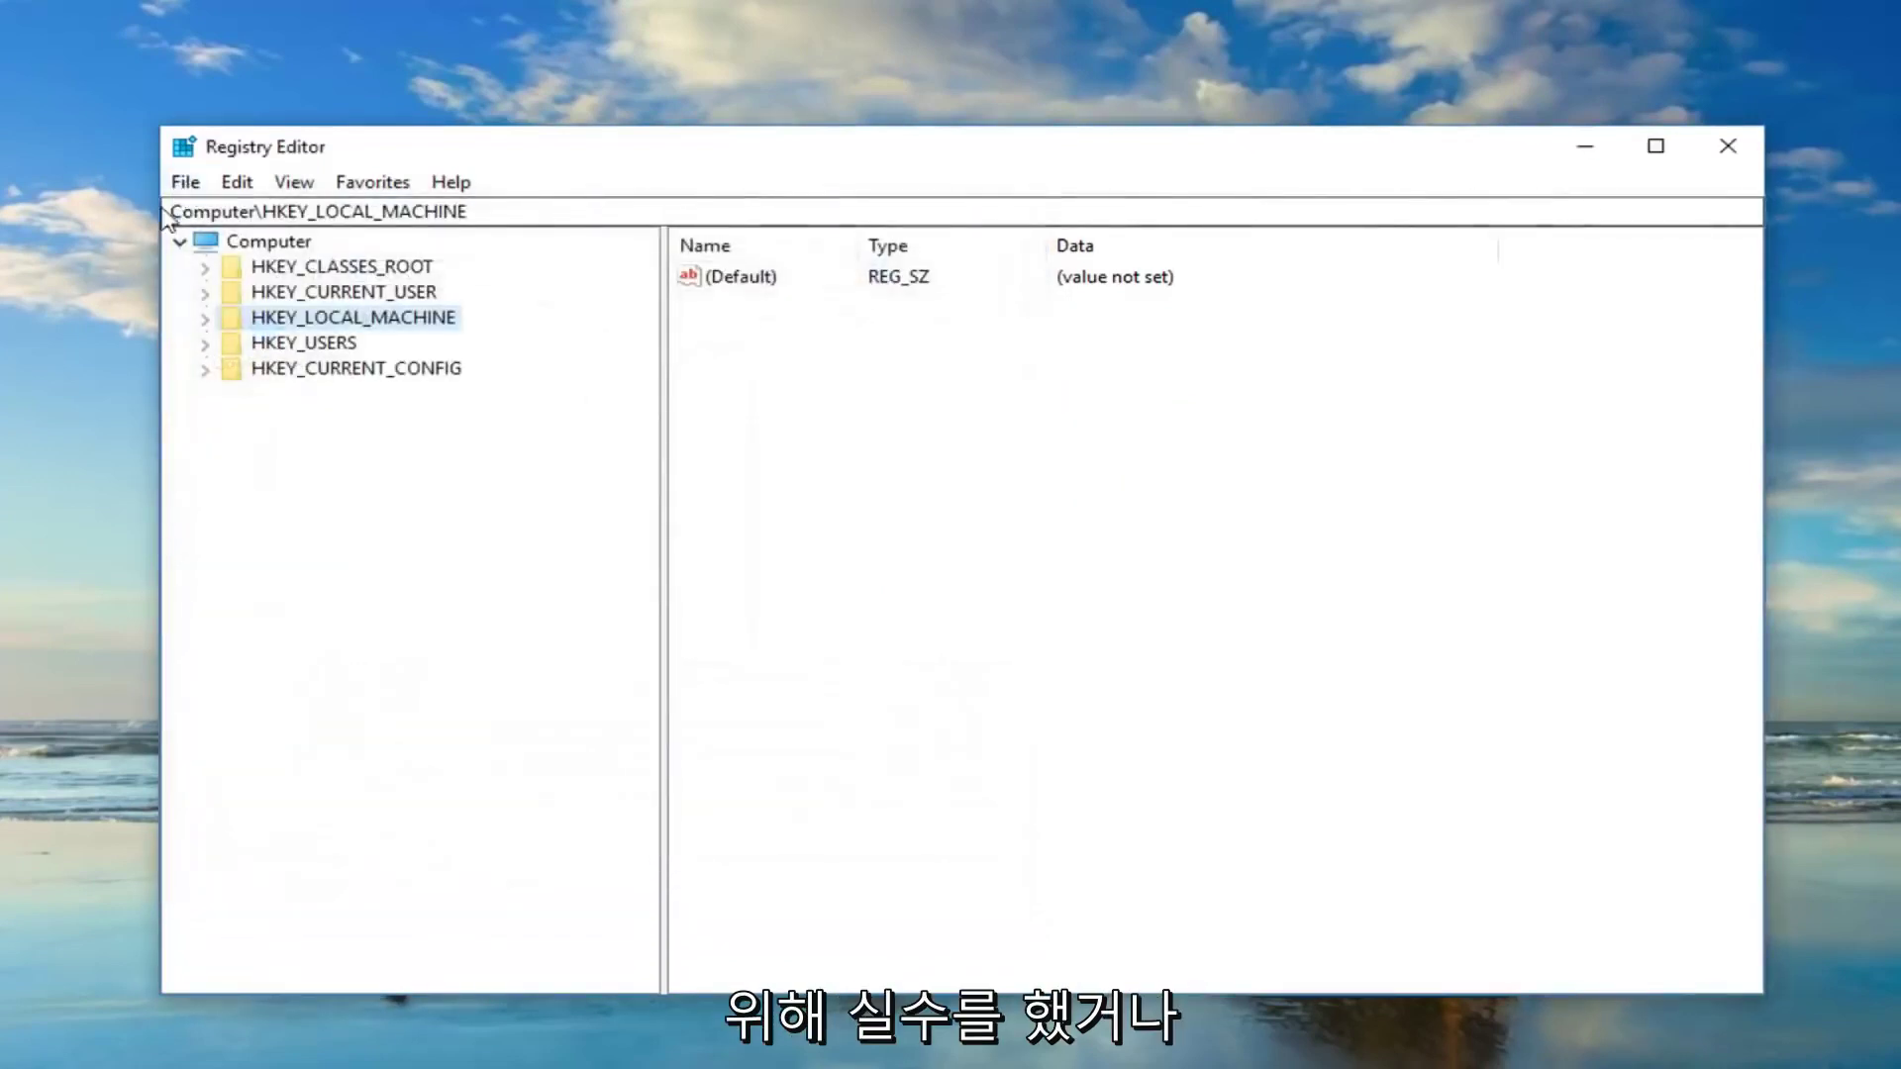
pyautogui.click(184, 181)
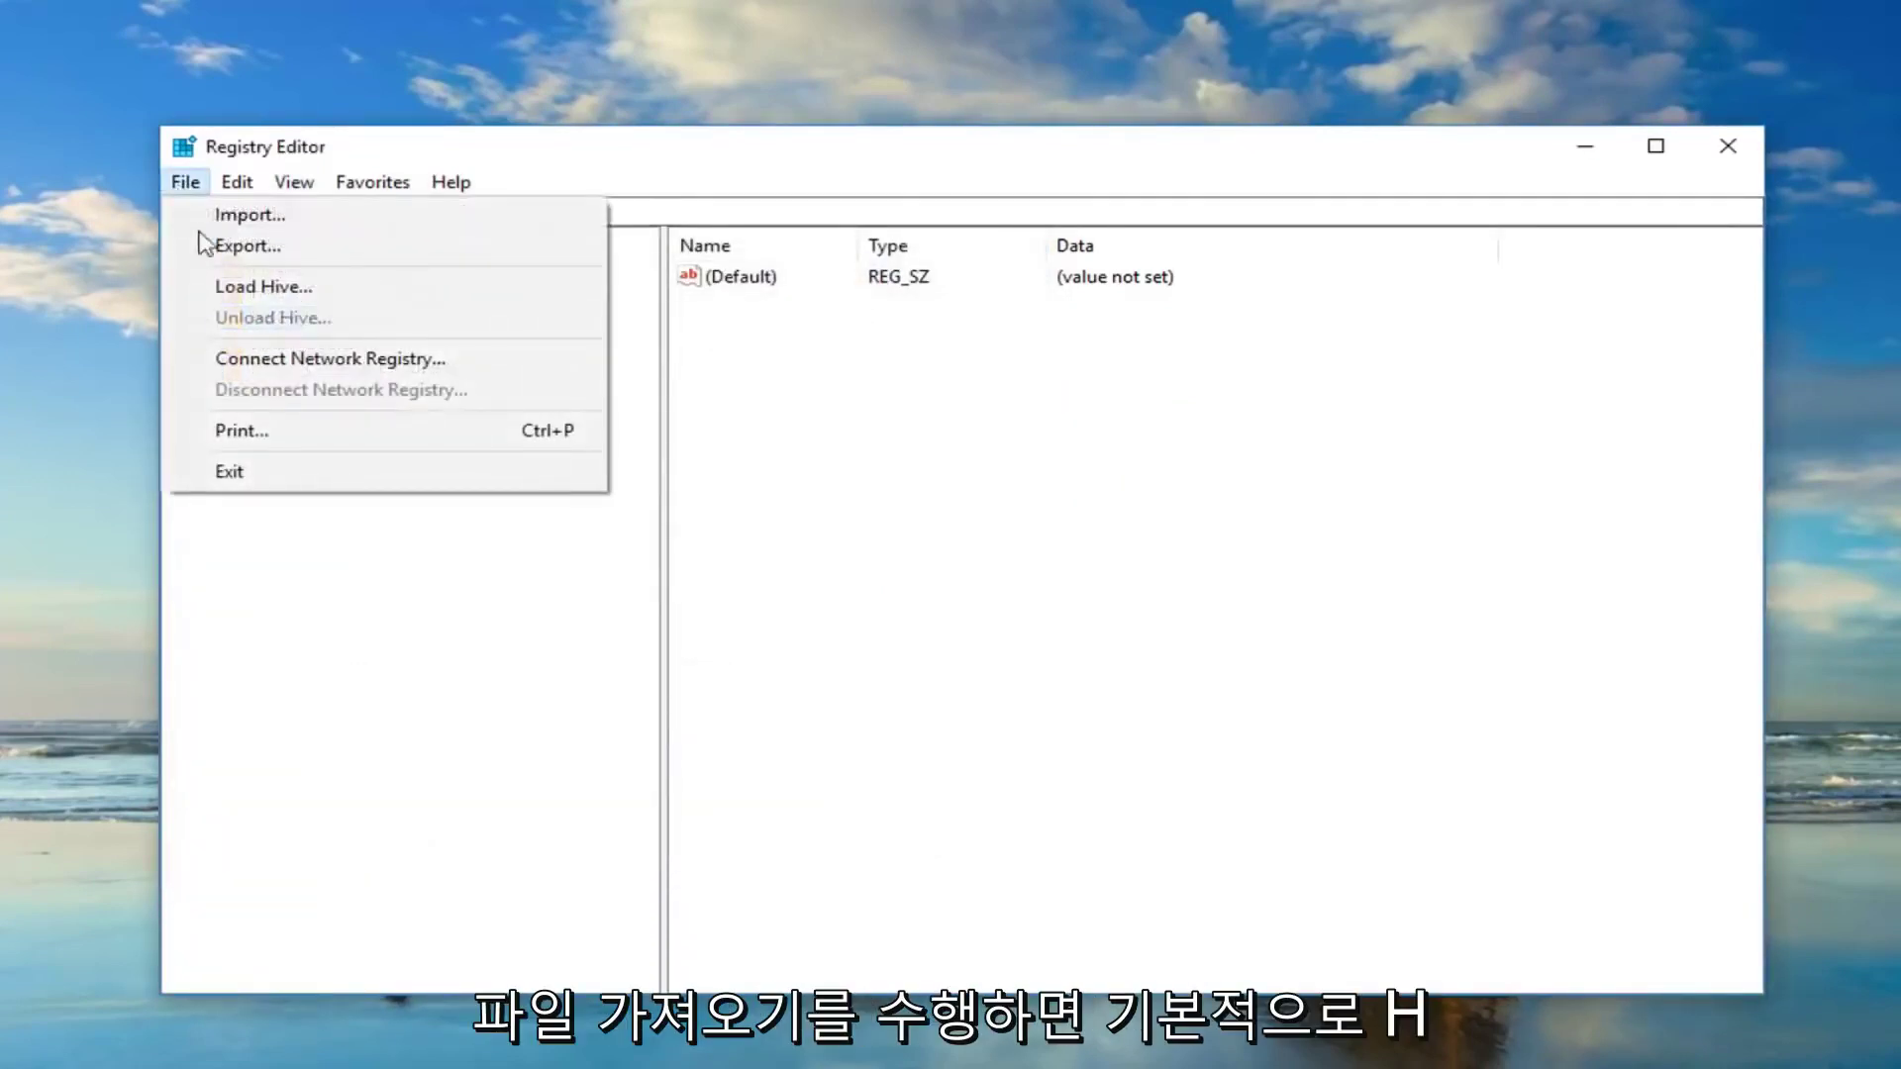
# Navigate to HKEY_LOCAL_MACHINE\SOFTWARE\Microsoft\Windows NT\CurrentVersion to list its values
pyautogui.click(238, 217)
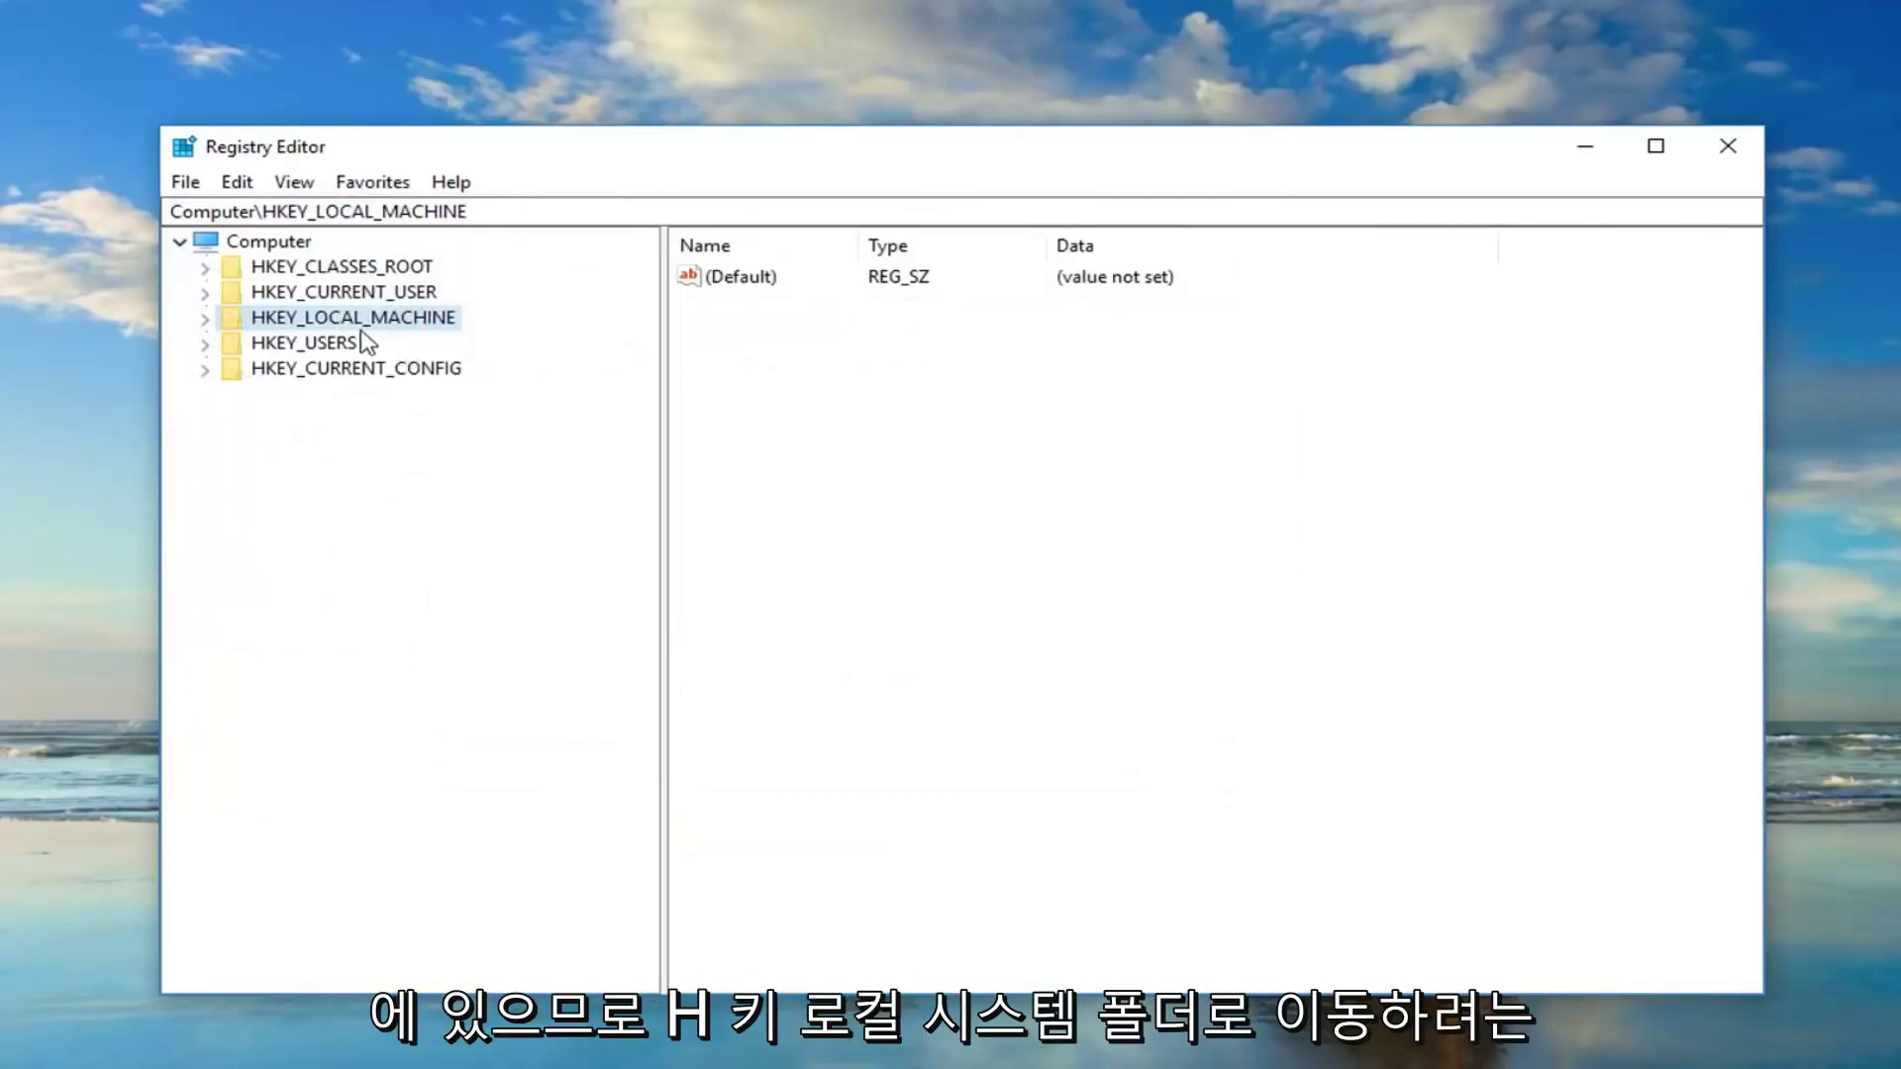
pyautogui.click(205, 319)
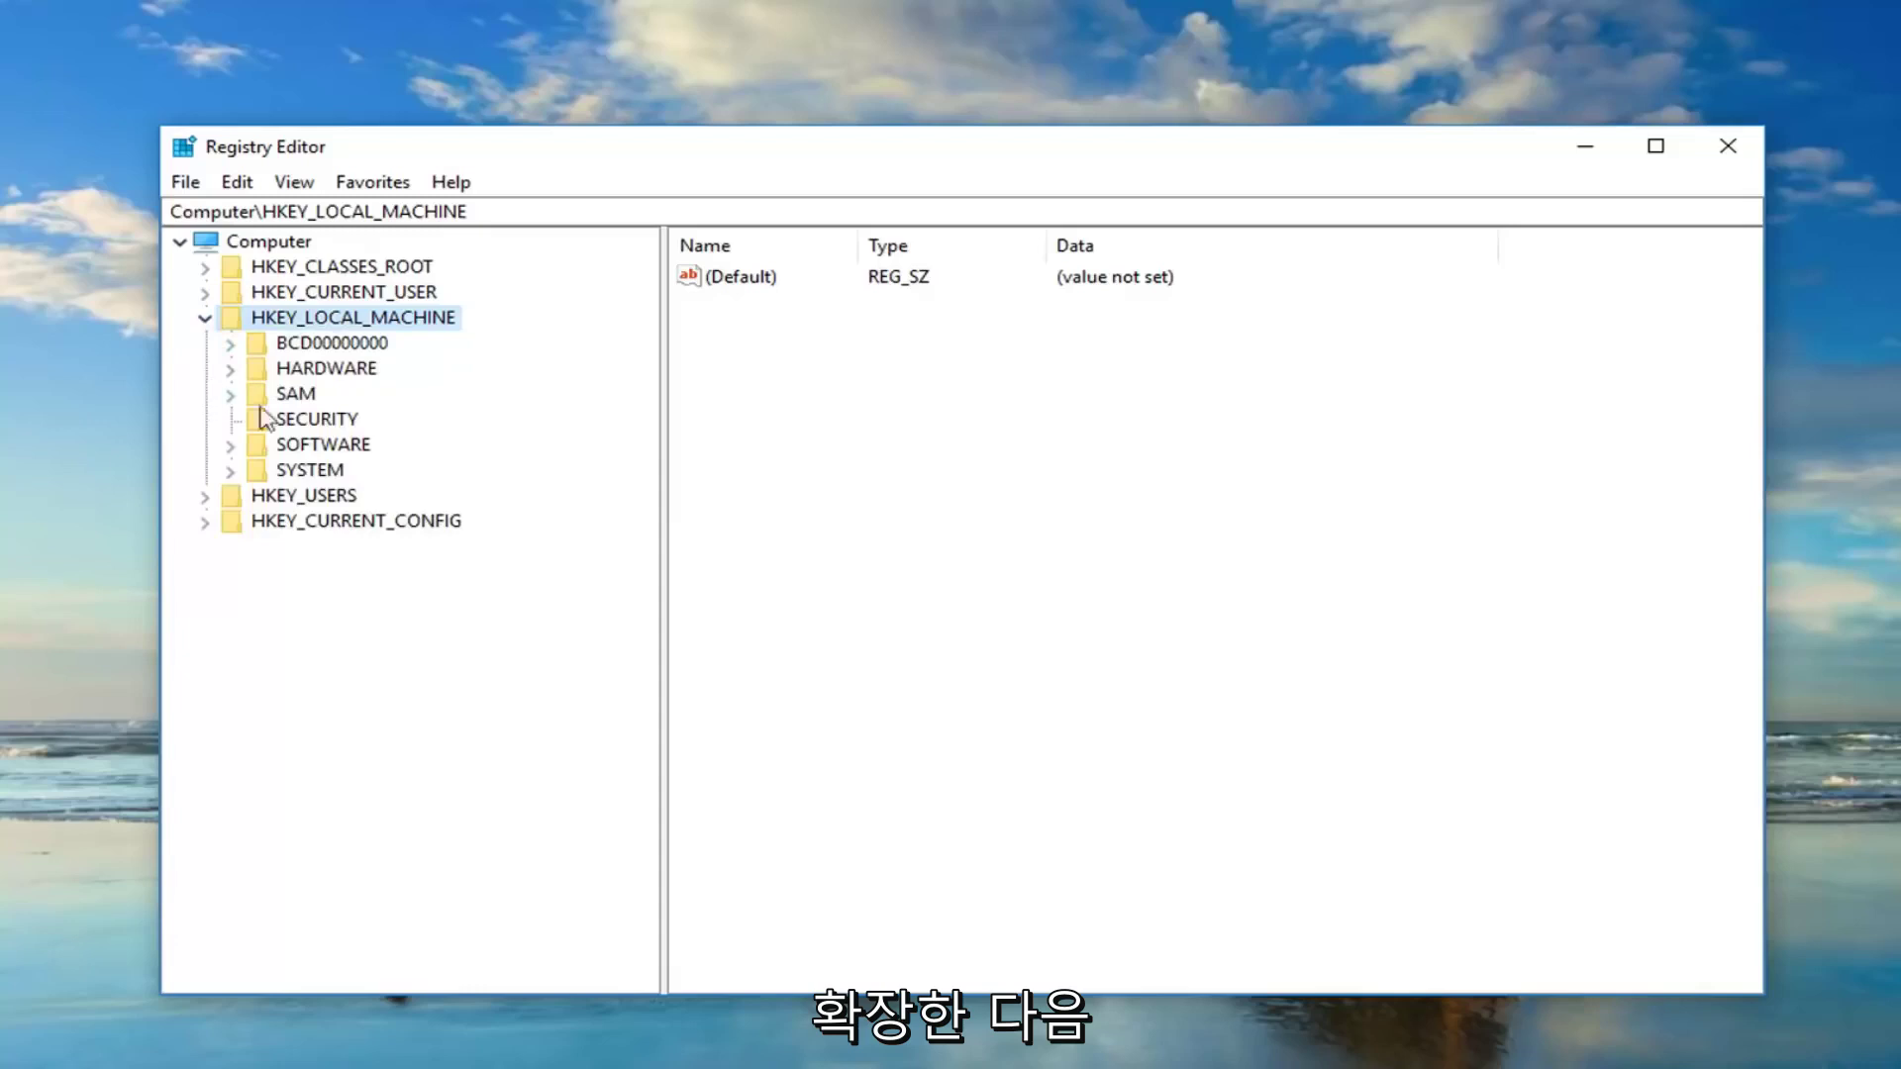
pyautogui.click(313, 445)
pyautogui.doubleClick(261, 453)
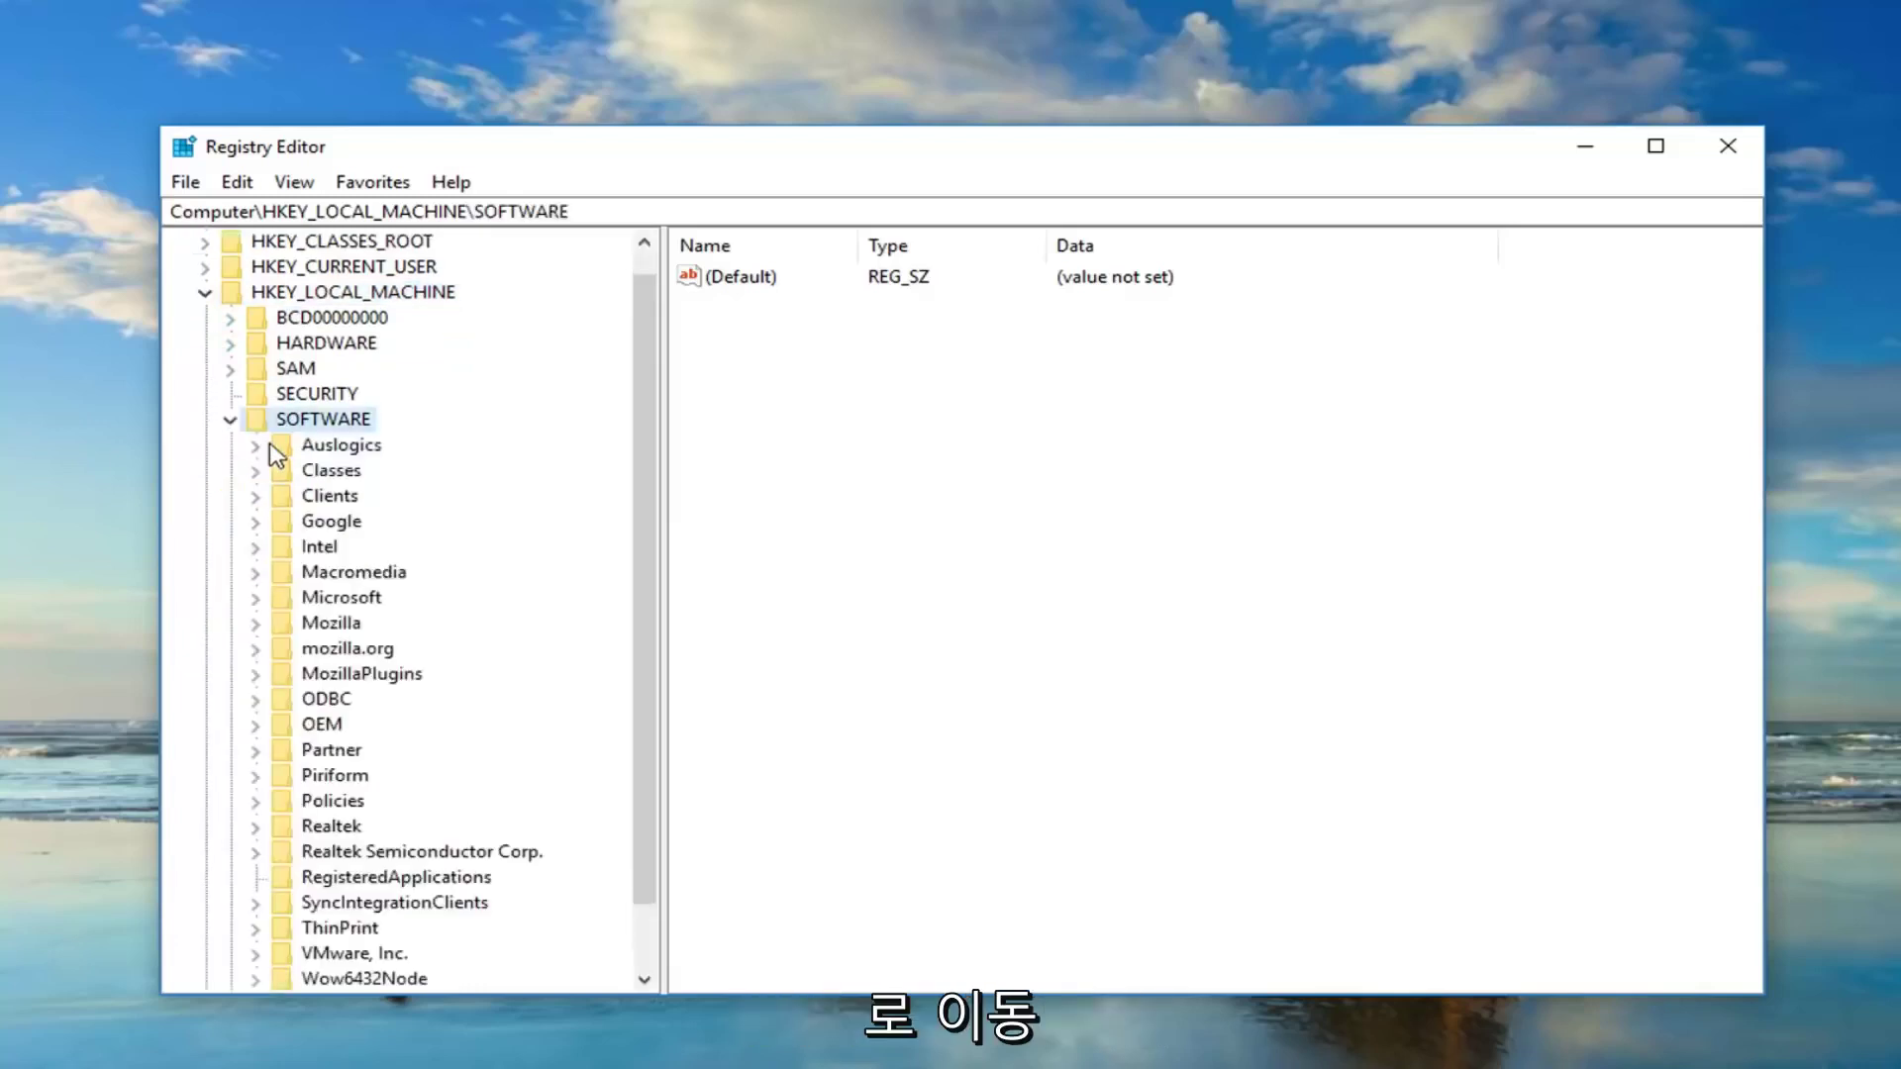
pyautogui.click(330, 597)
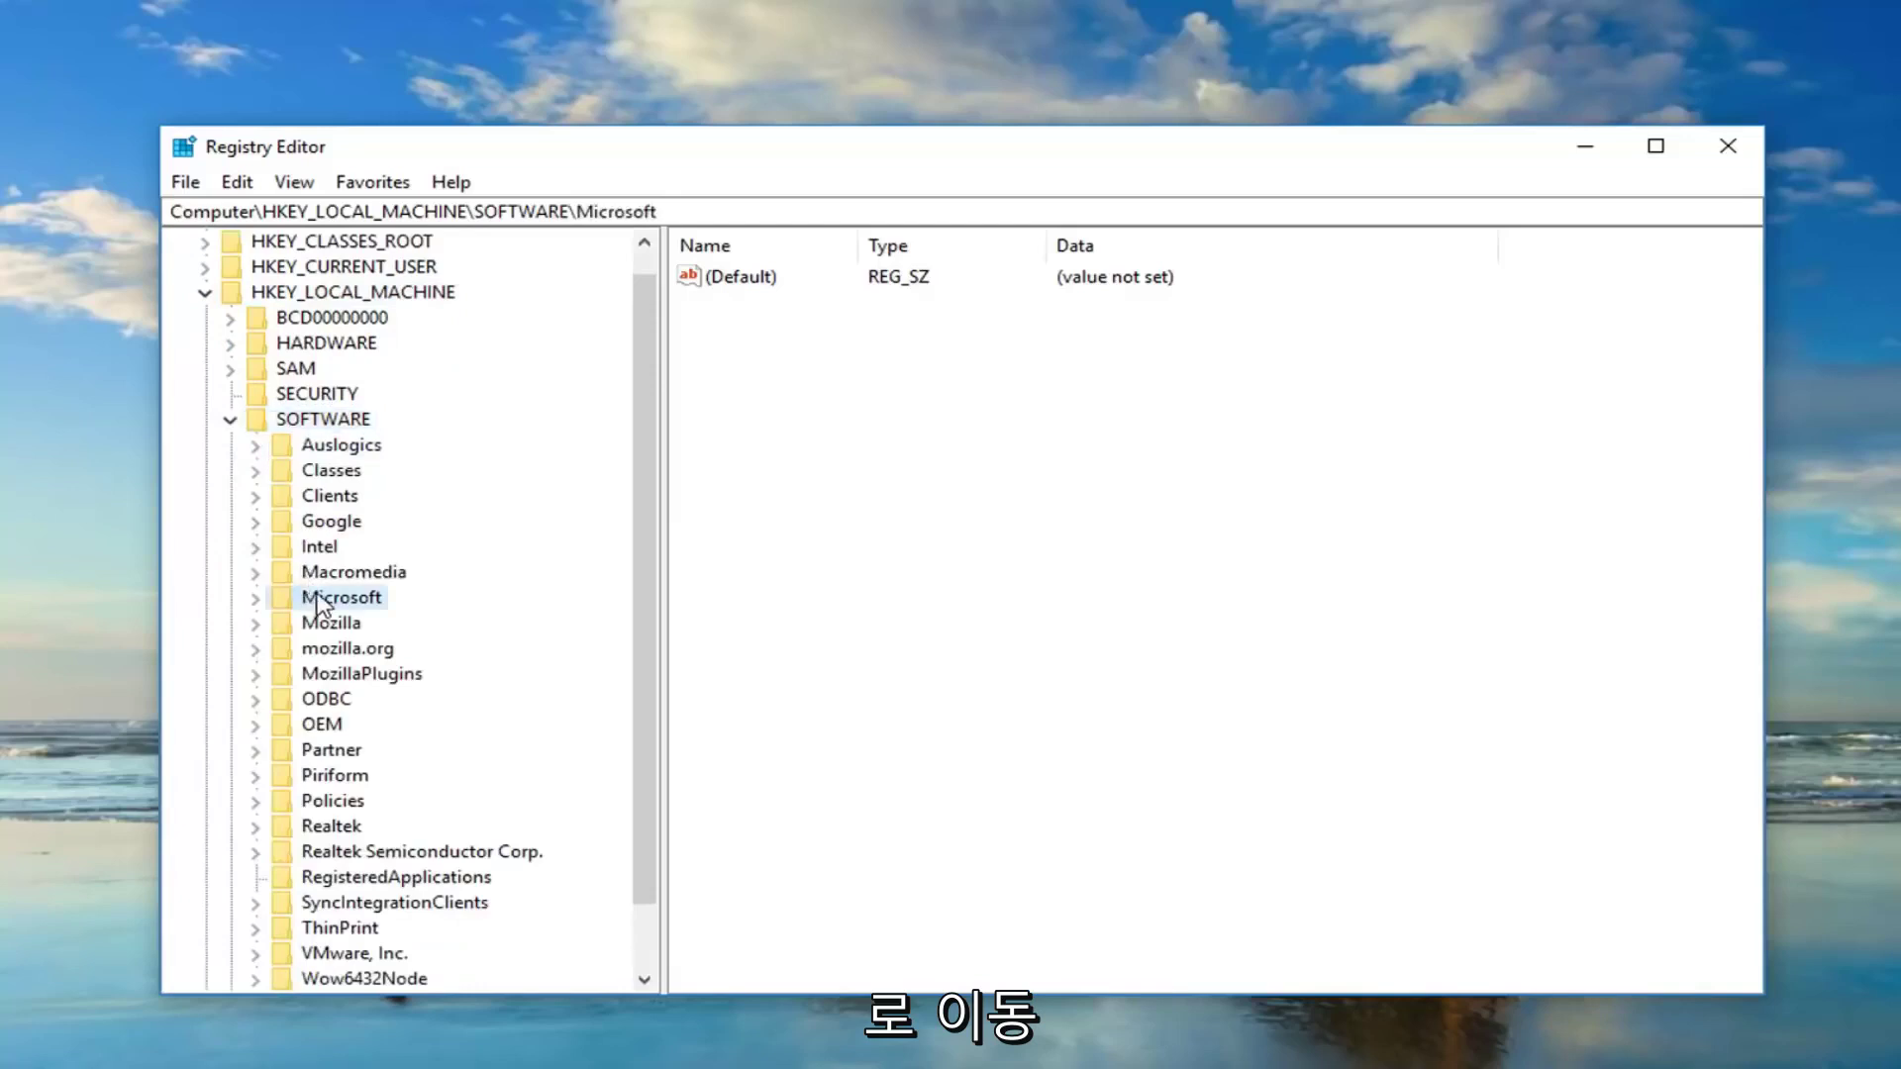
pyautogui.doubleClick(320, 601)
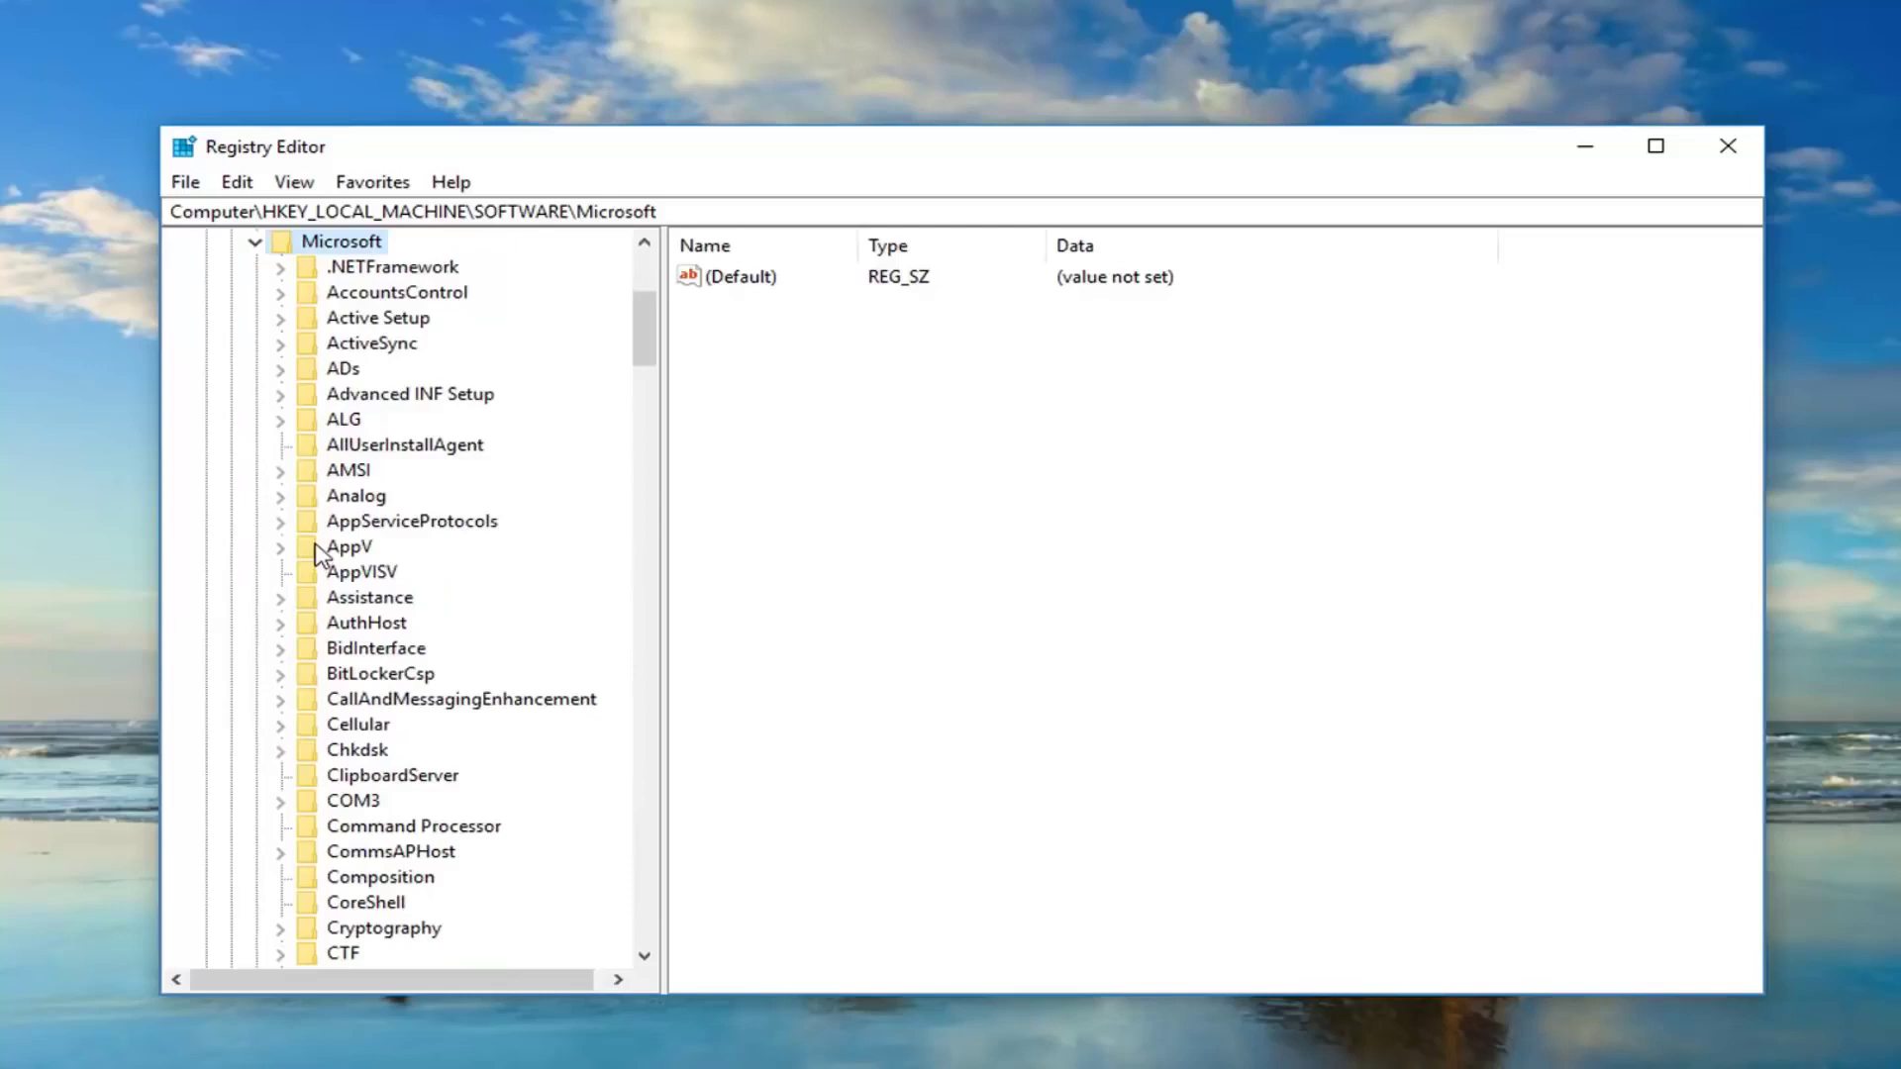
pyautogui.scroll(-5, 318, 554)
pyautogui.scroll(-5, 318, 552)
pyautogui.scroll(-5, 319, 553)
pyautogui.scroll(-5, 319, 553)
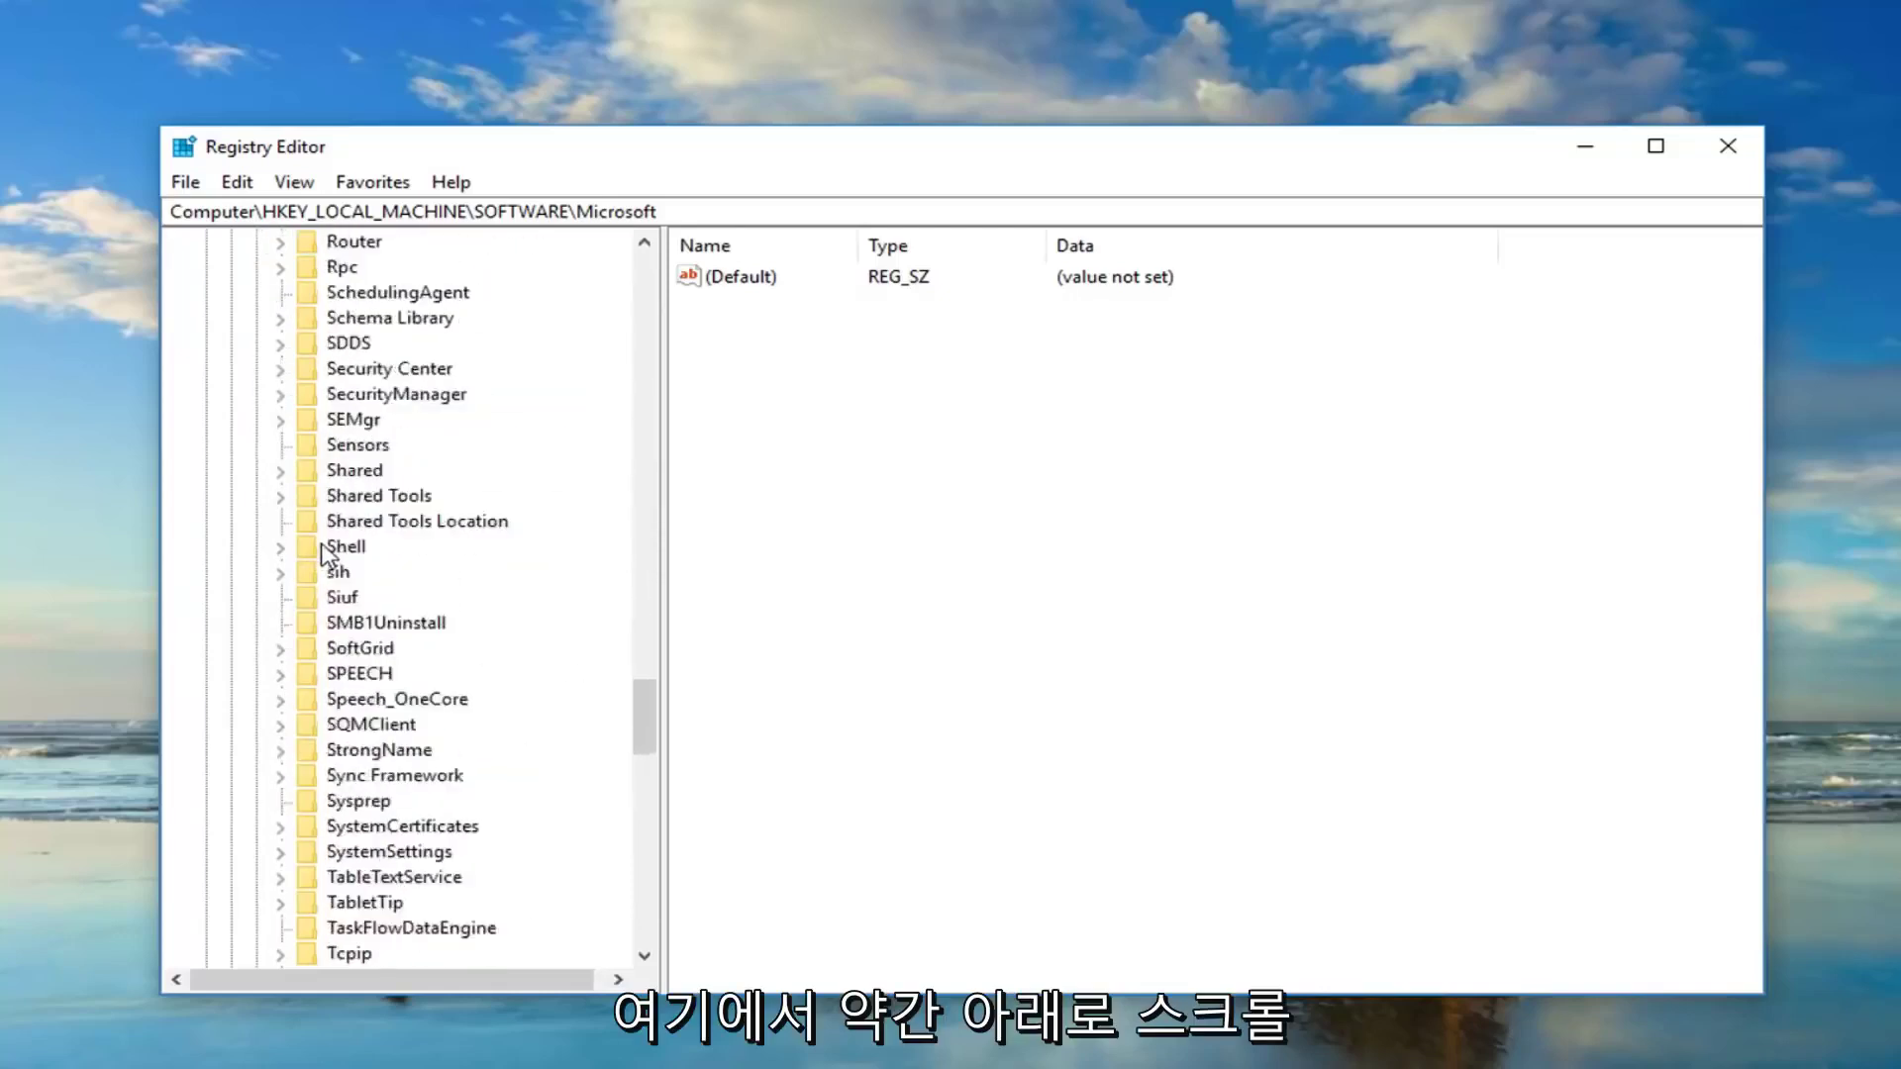
pyautogui.scroll(-5, 318, 552)
pyautogui.scroll(-2, 318, 553)
pyautogui.scroll(-2, 318, 552)
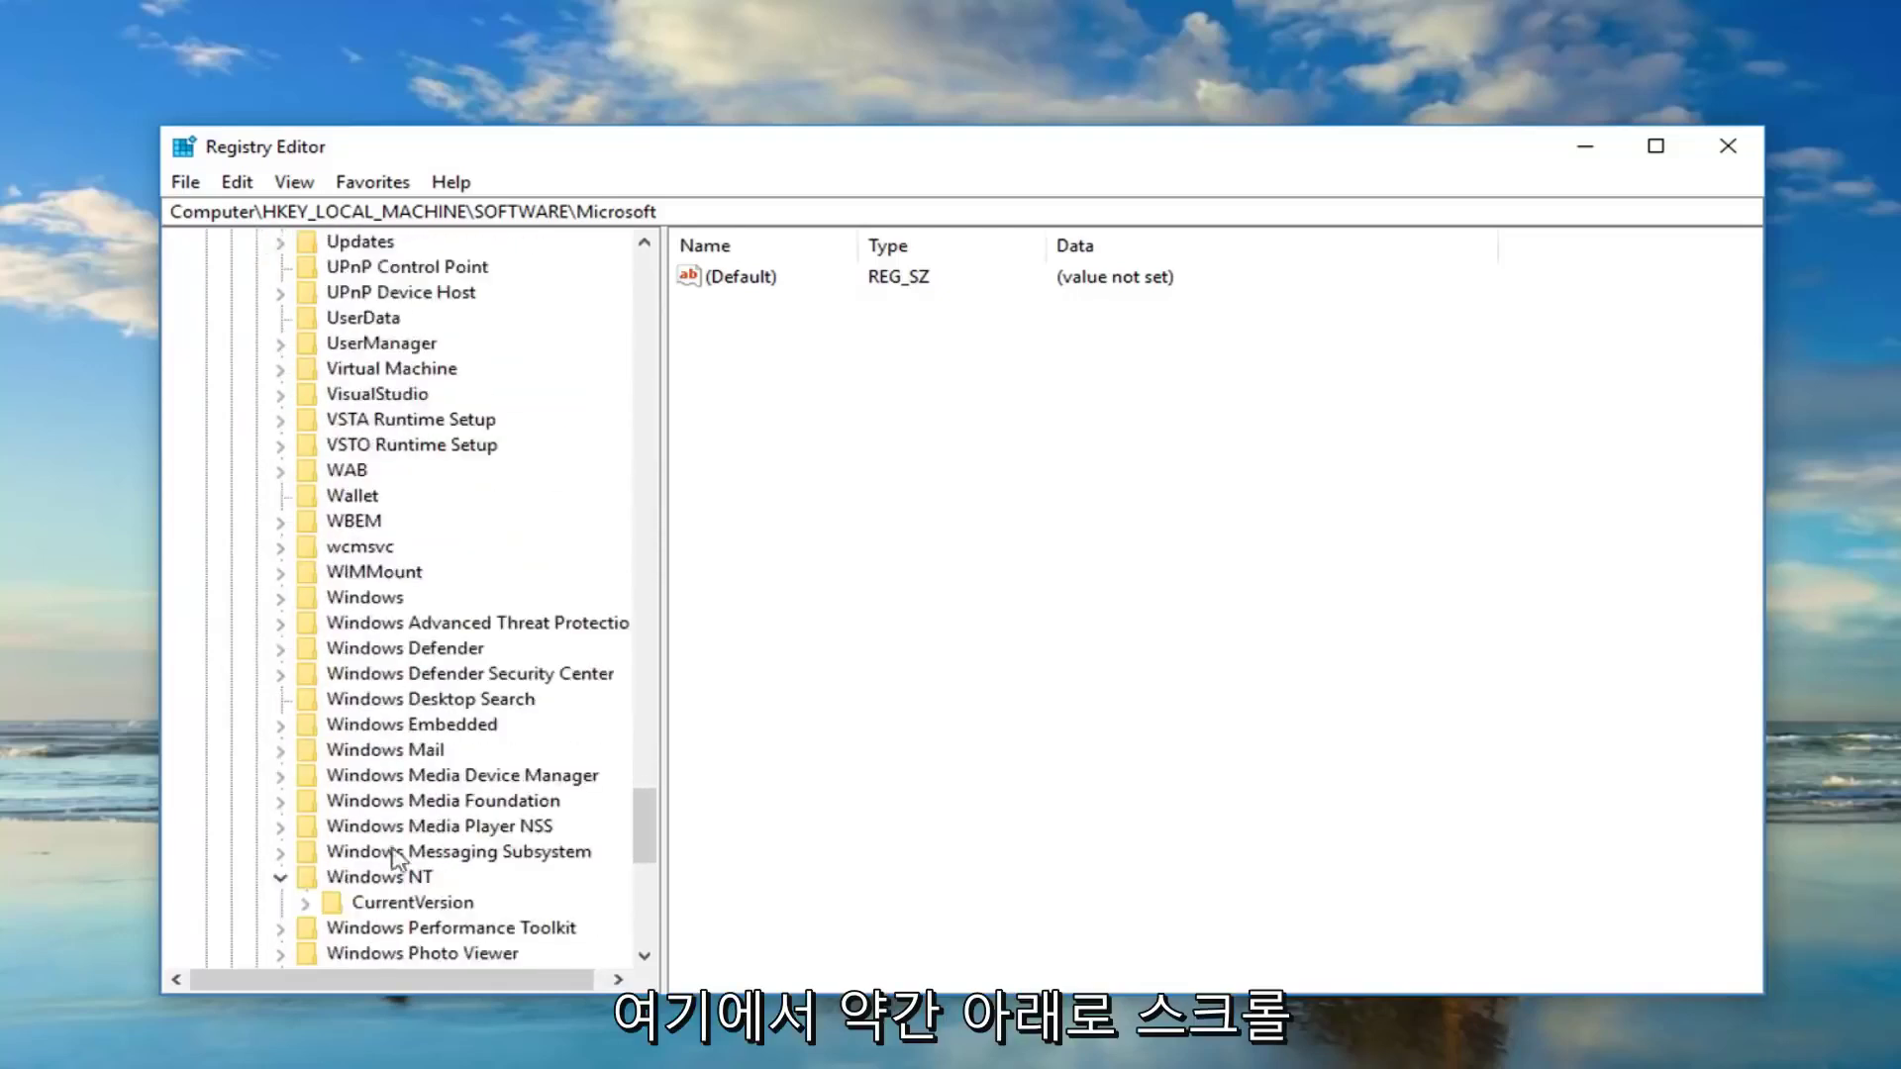
pyautogui.click(379, 876)
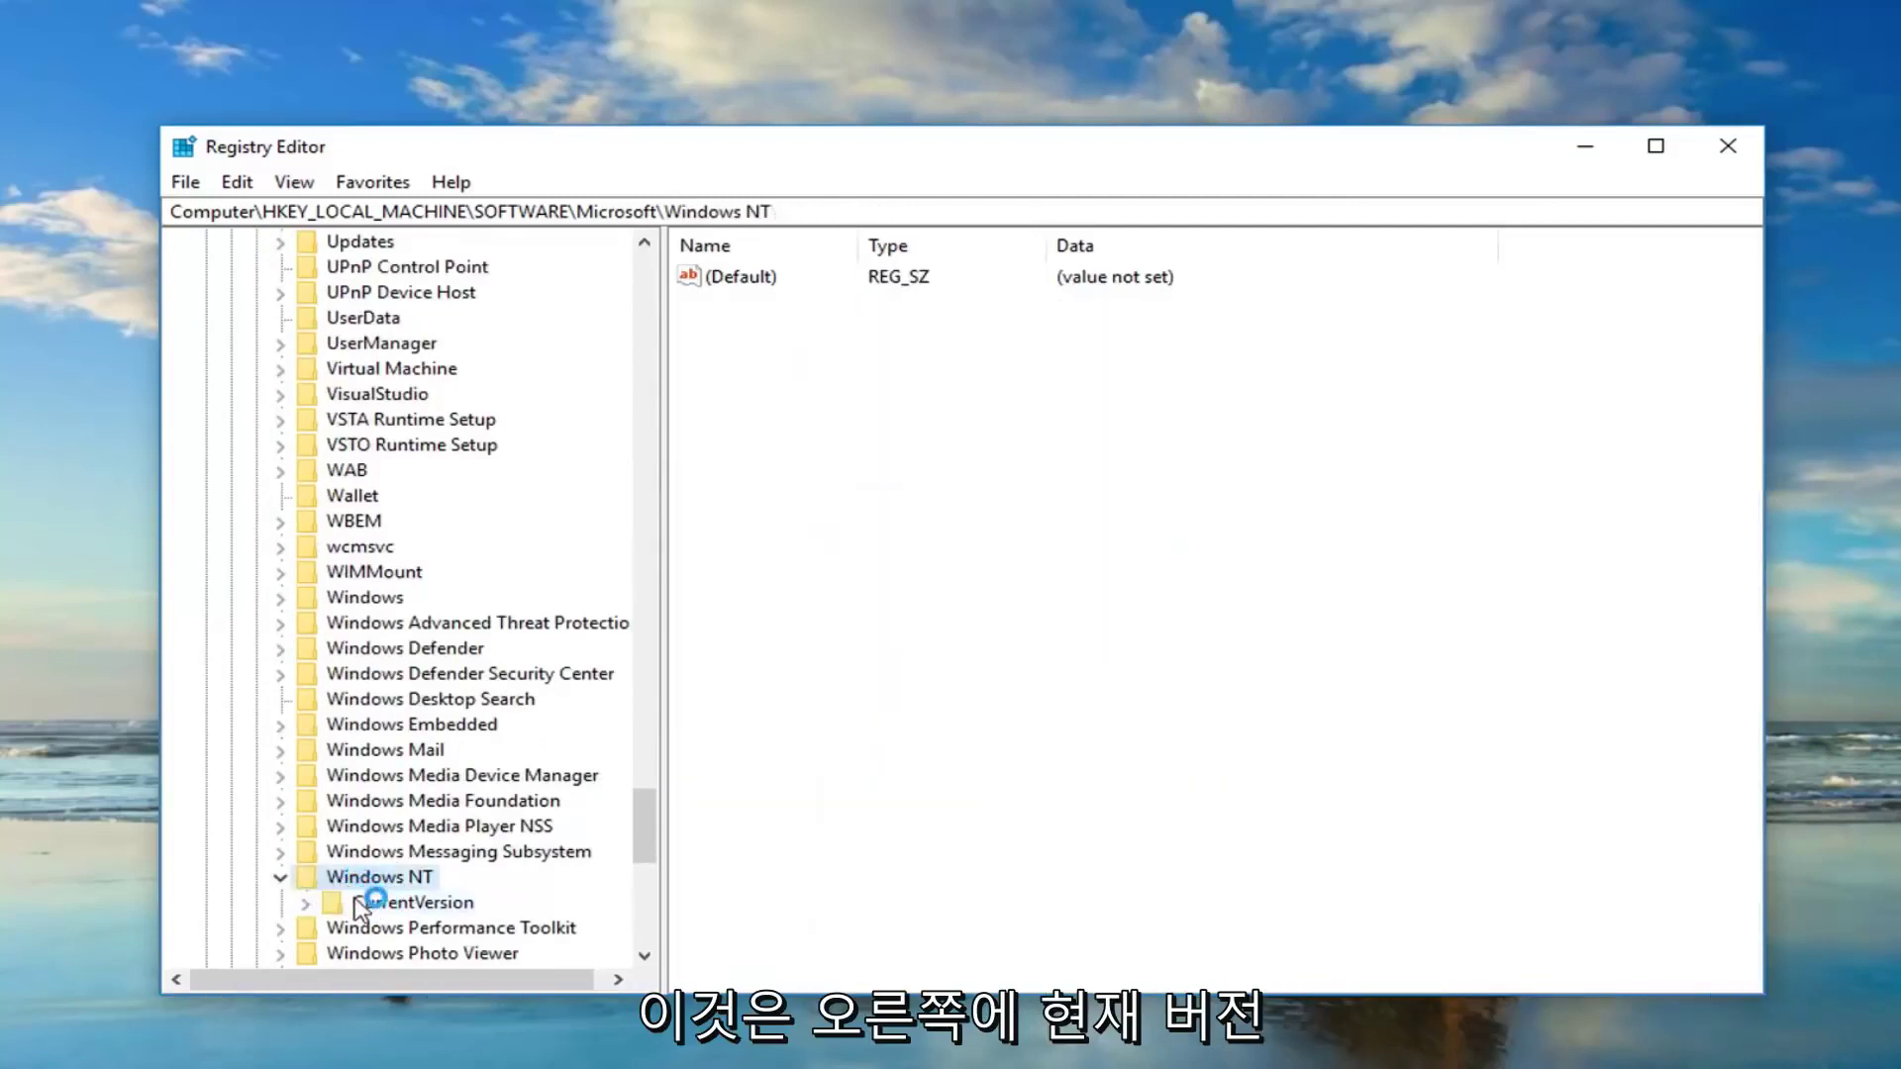
pyautogui.click(363, 904)
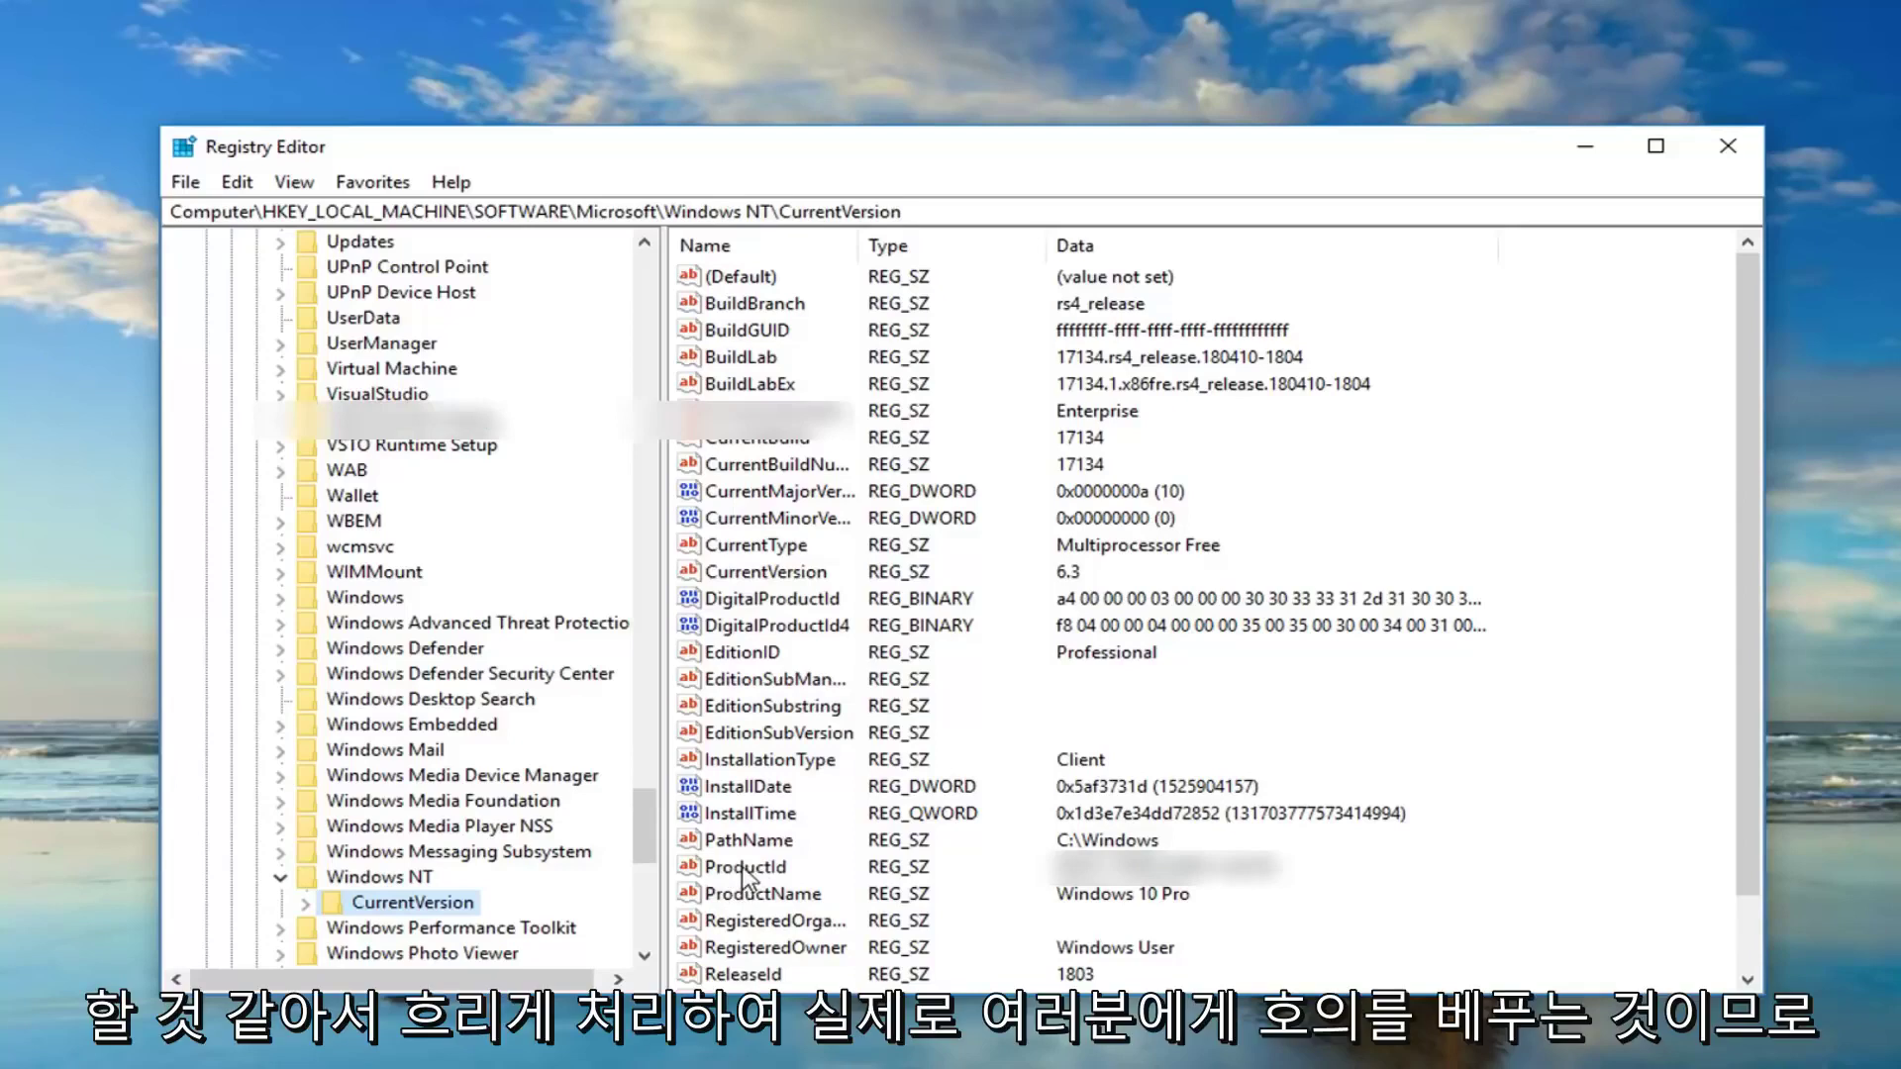
# Open the ProductId string value in the Edit String dialog to view its data
pyautogui.doubleClick(736, 869)
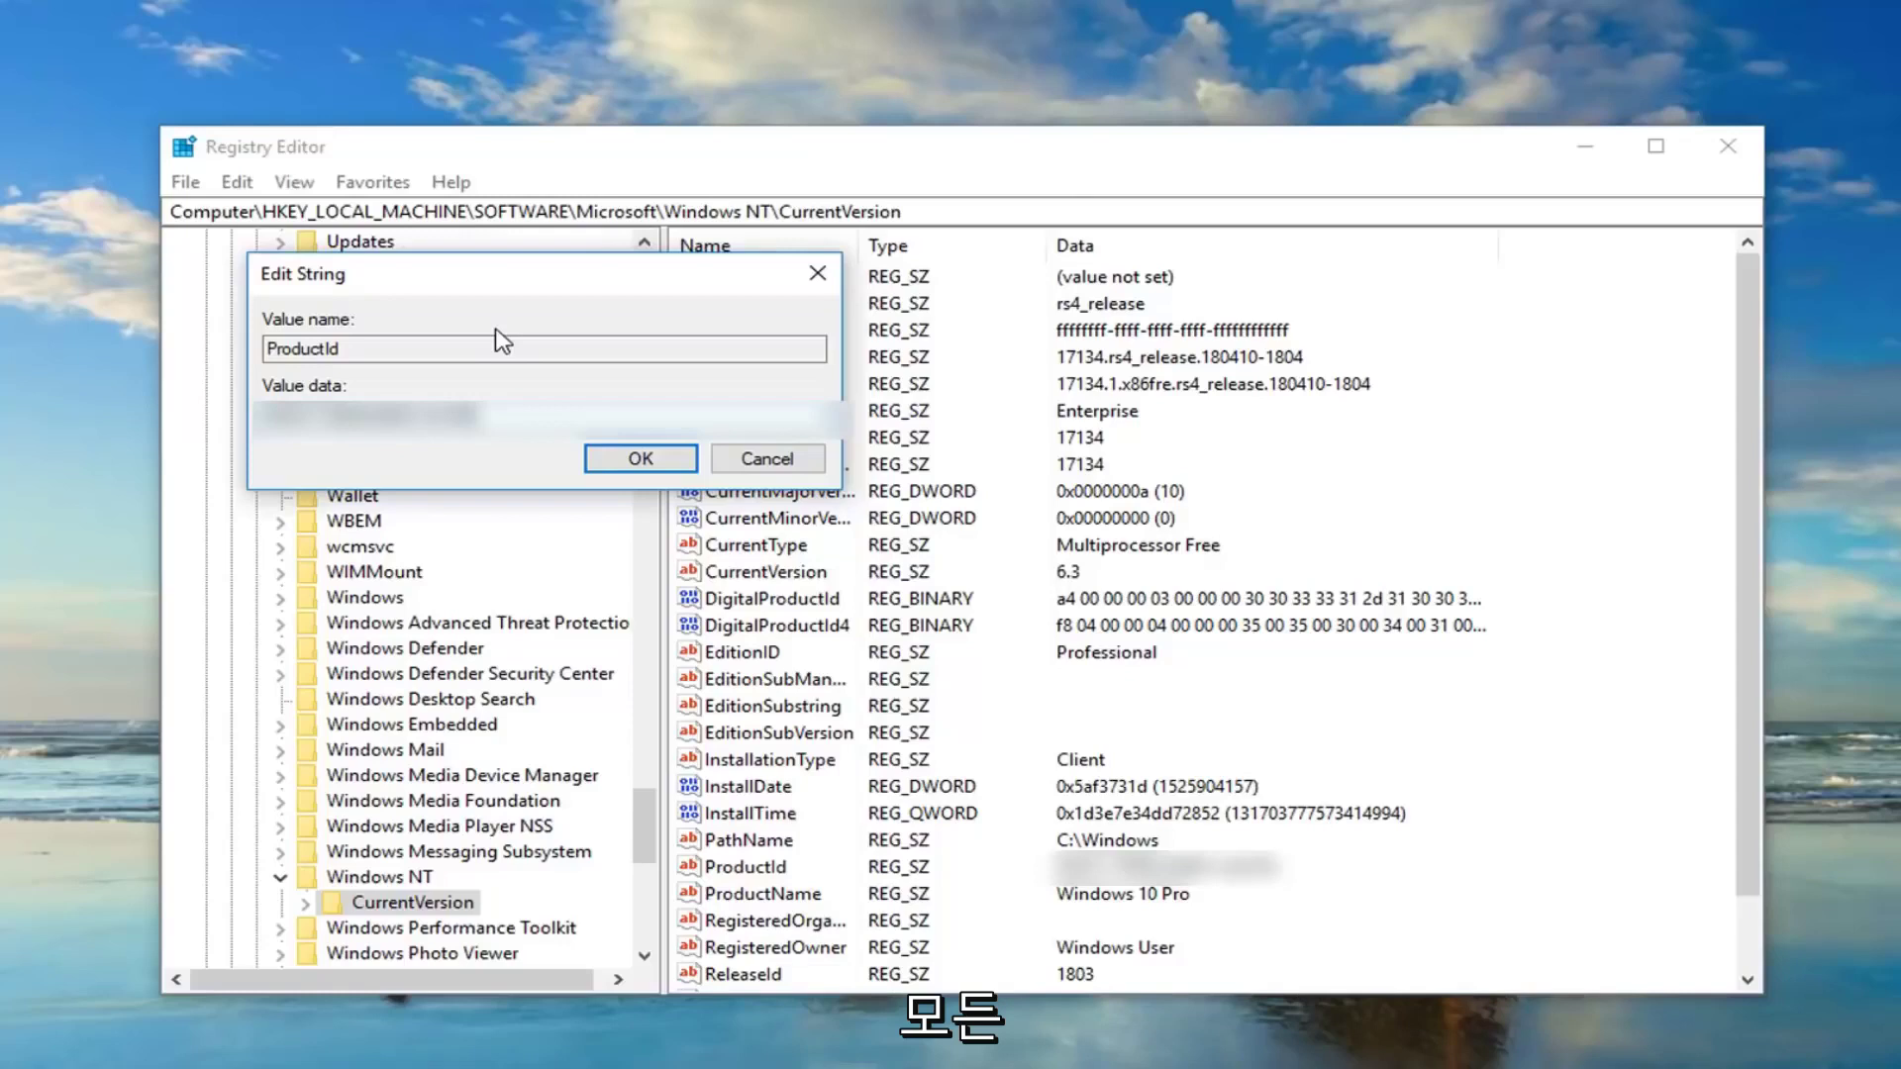
# Confirm the ProductId Edit String dialog with OK
pyautogui.click(639, 457)
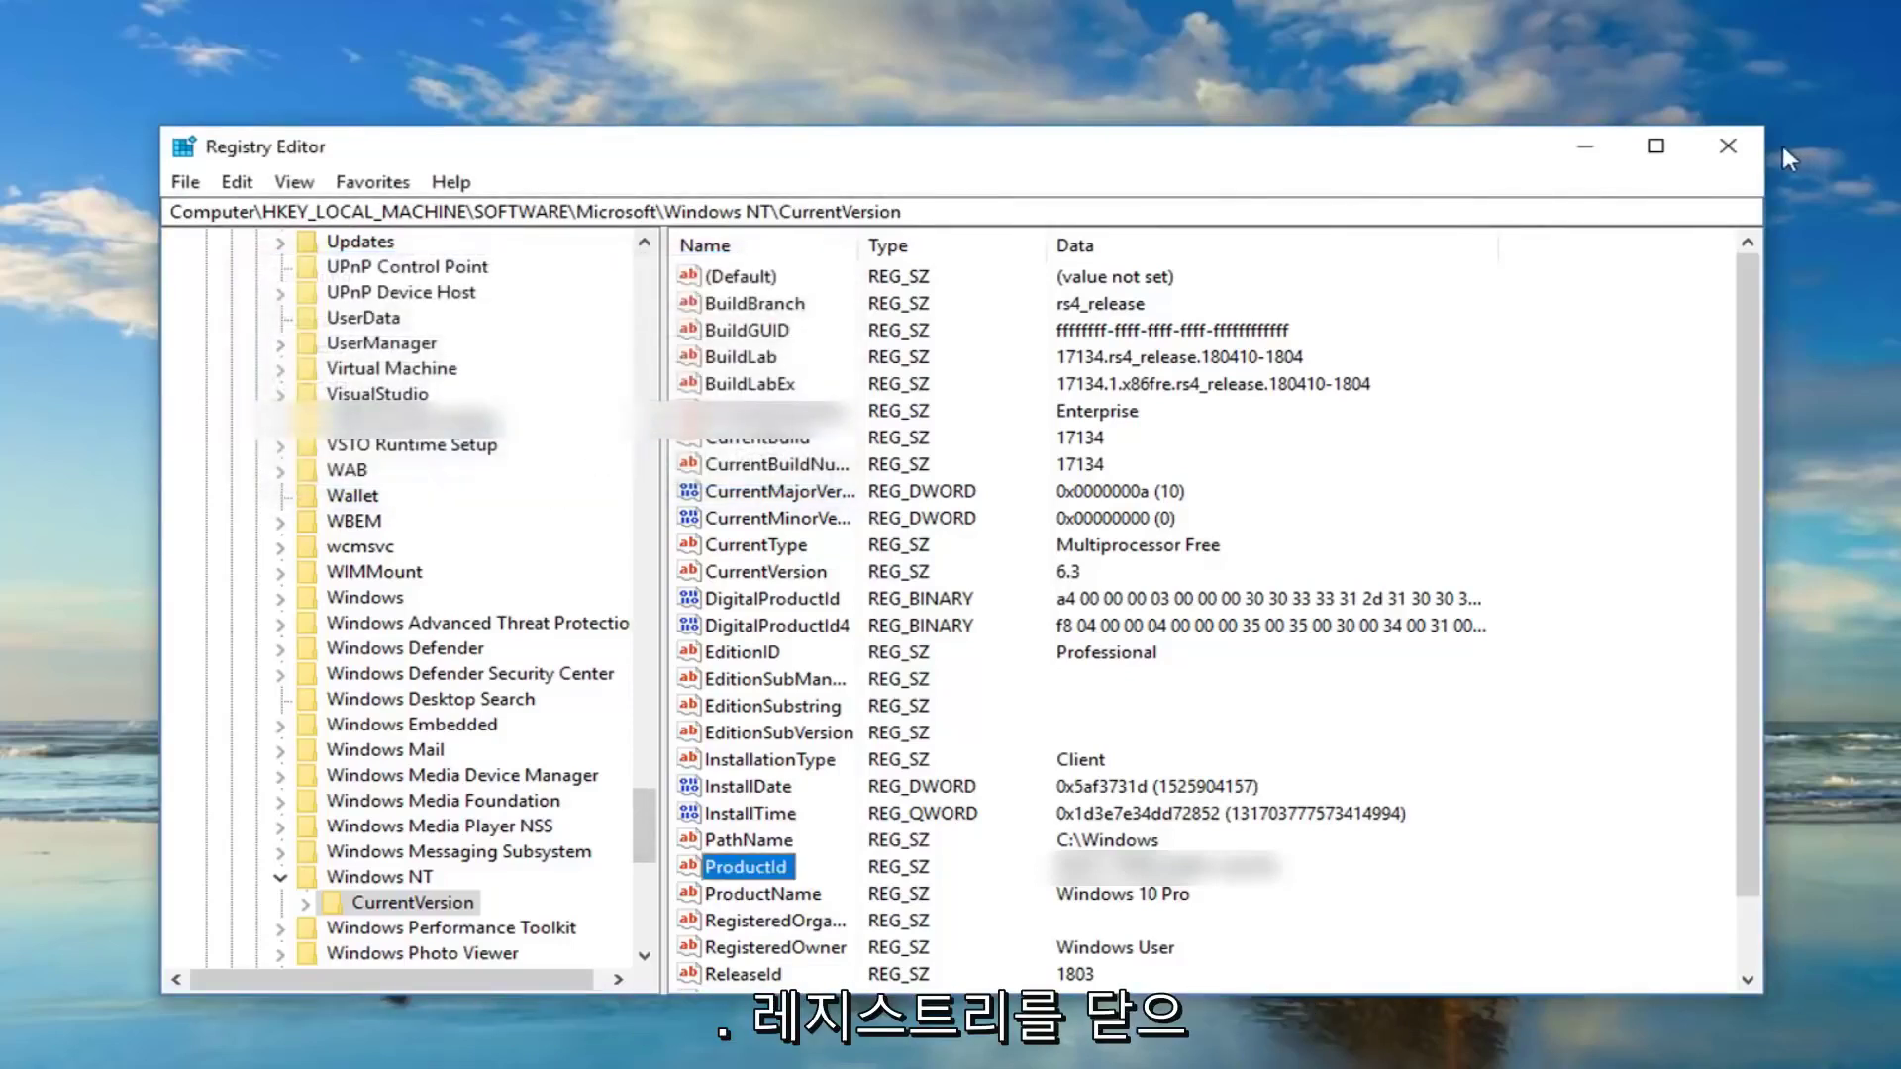